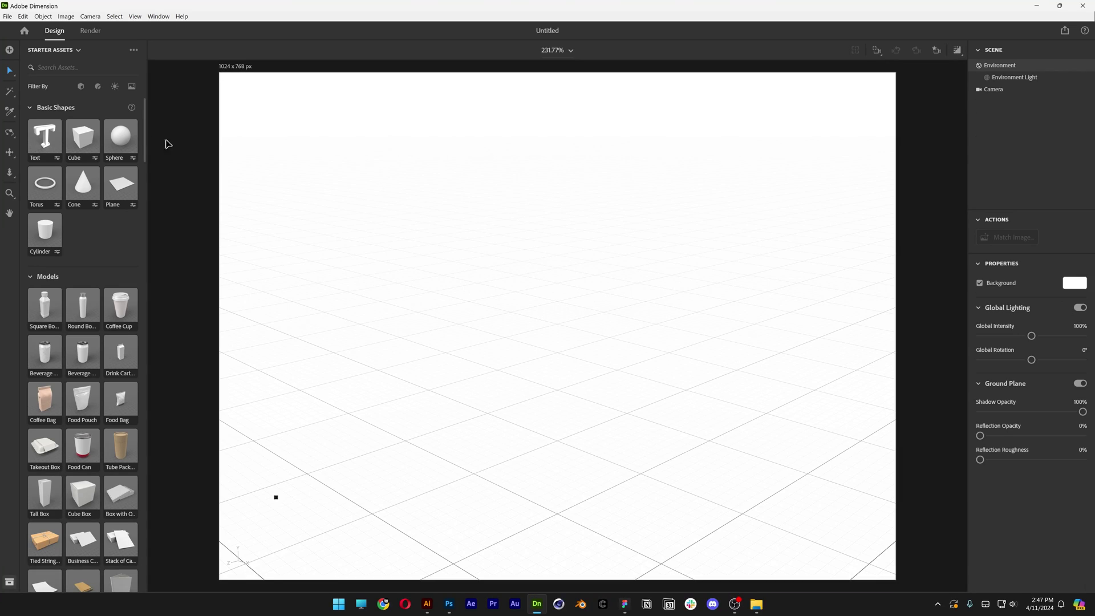
- Add a 3D text object, move it to X -14.1 cm, and change its text to 'P'
click(54, 140)
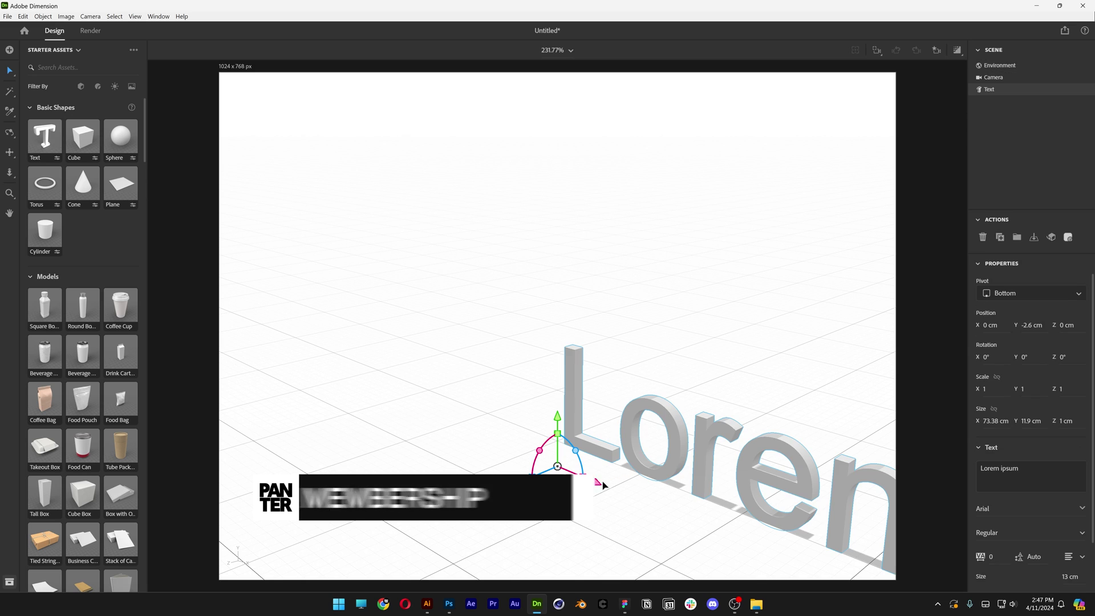
drag(600, 483, 500, 441)
click(1021, 474)
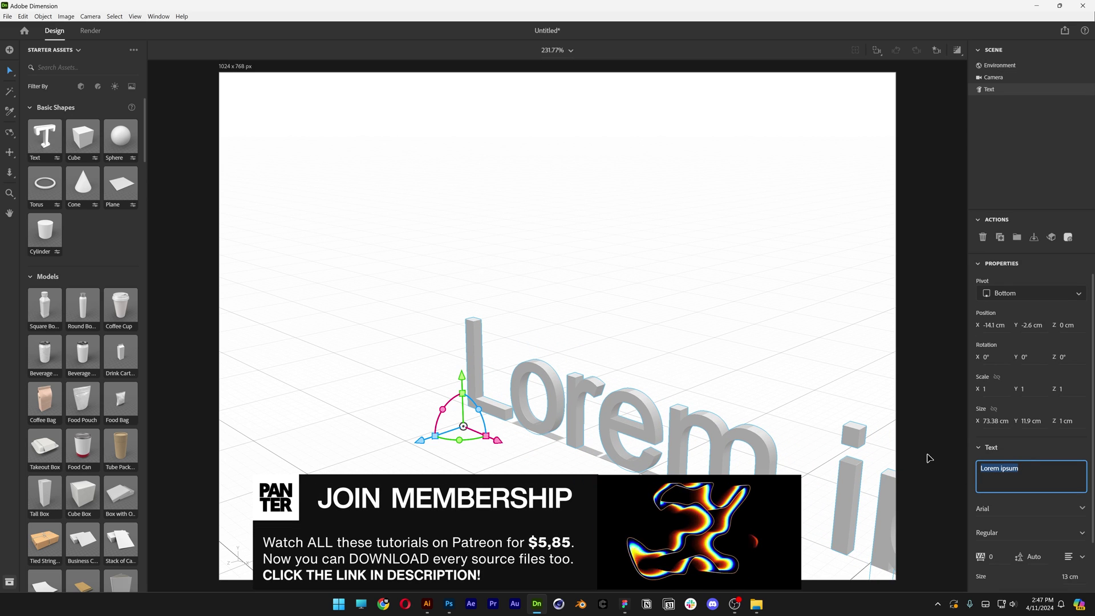
text(P)
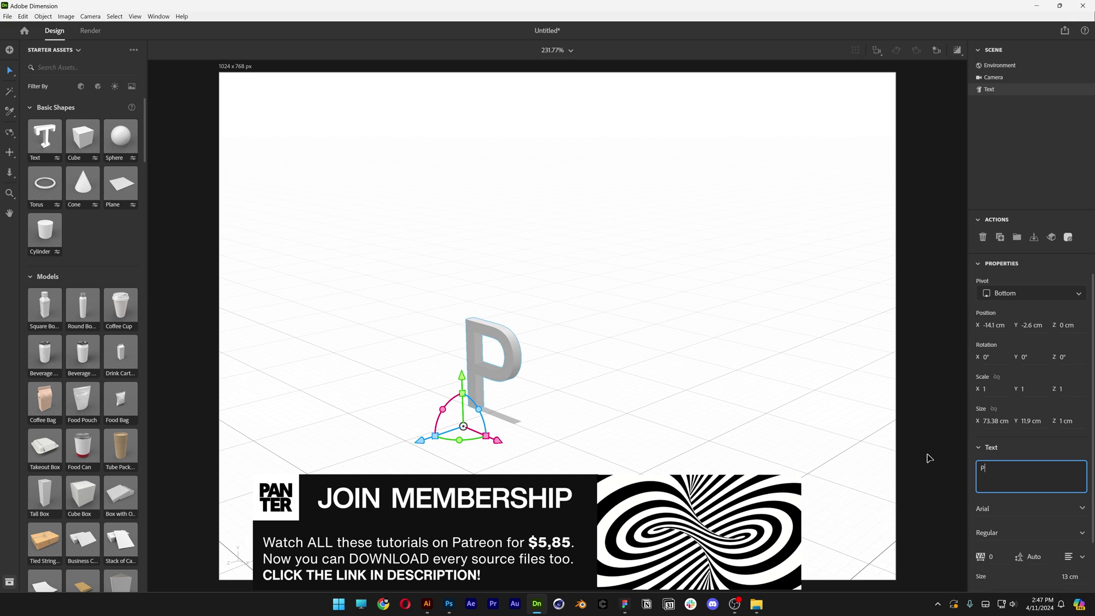
click(1005, 508)
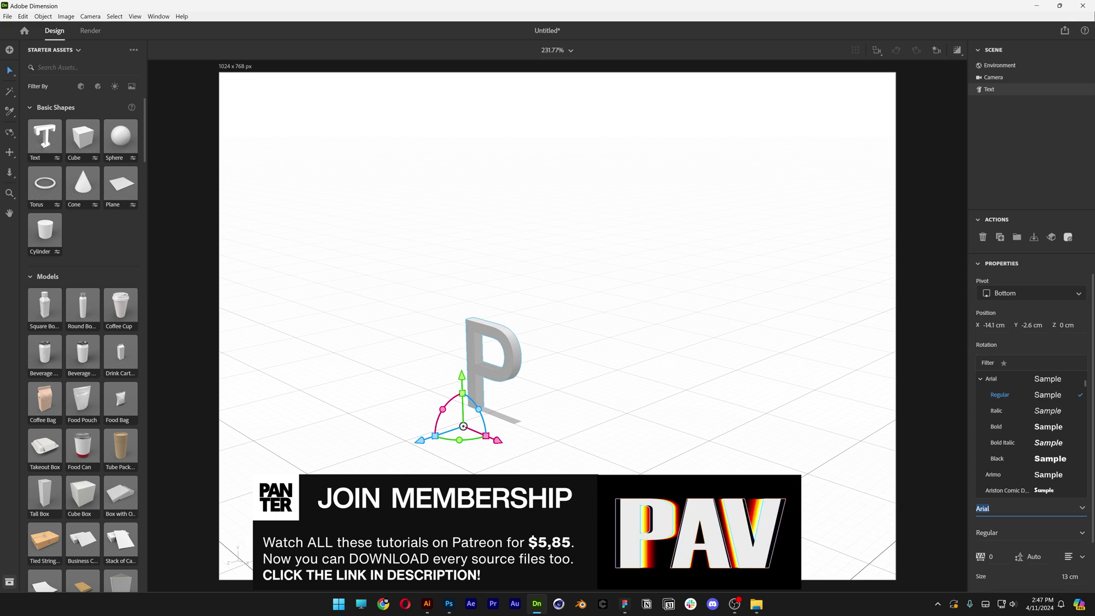
- Apply Mango Grotesque Extra Bold to the P, rotate it 90° on X, and extrude it 15 cm
text(mango)
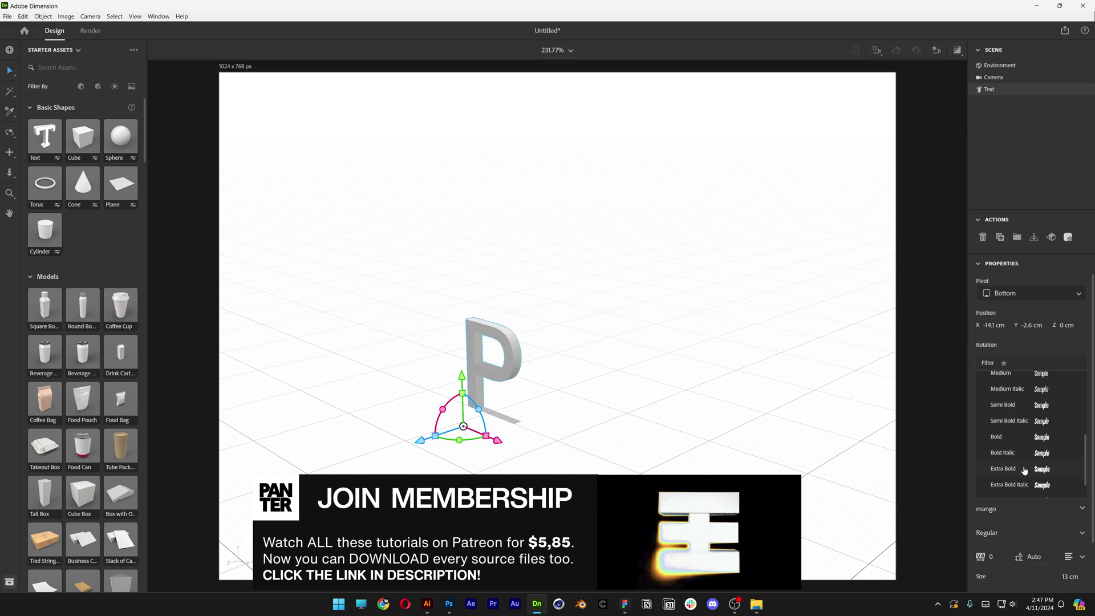
click(1024, 470)
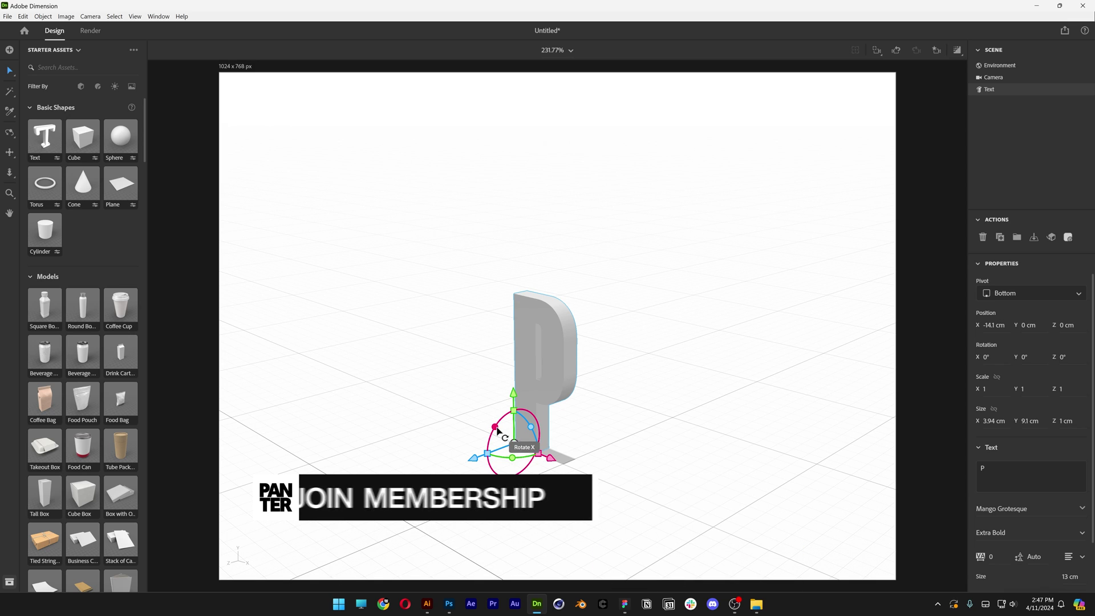
drag(498, 430, 509, 144)
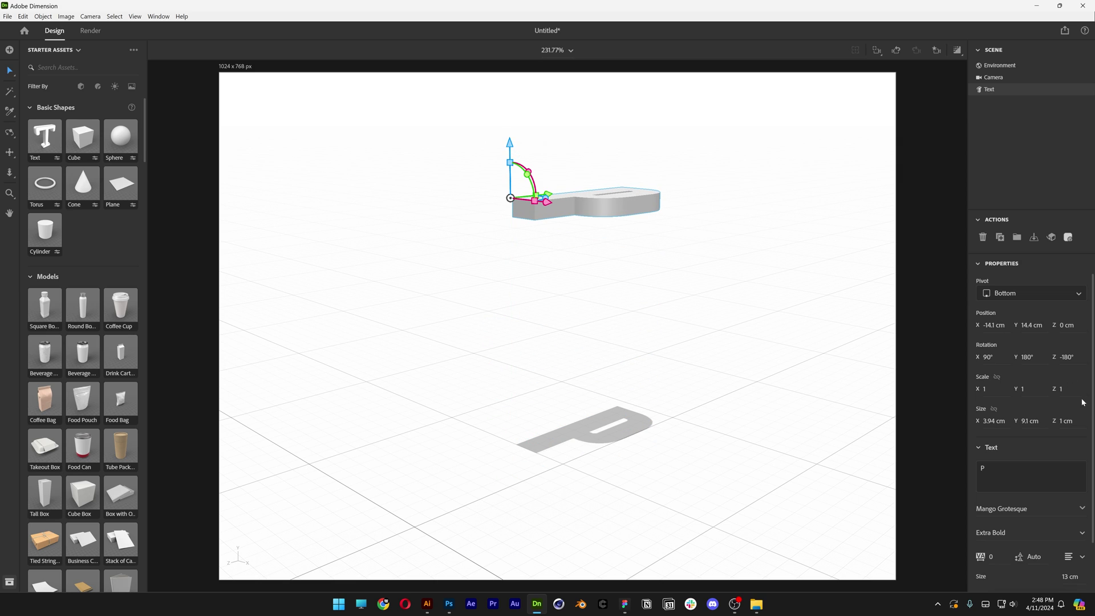
scroll(1083, 403, down, 2)
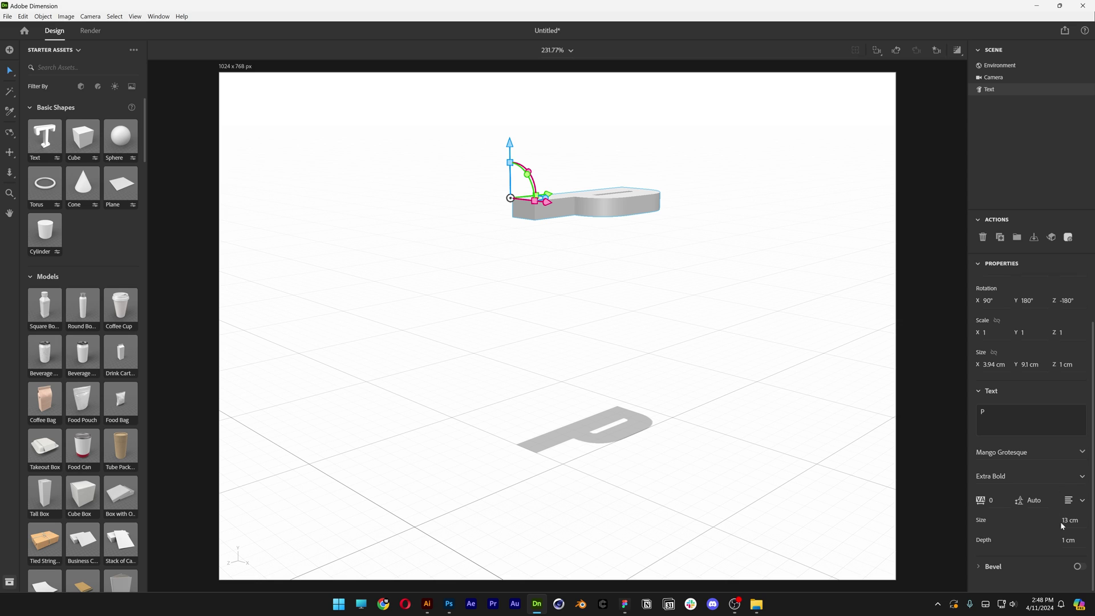
drag(1068, 546, 1089, 546)
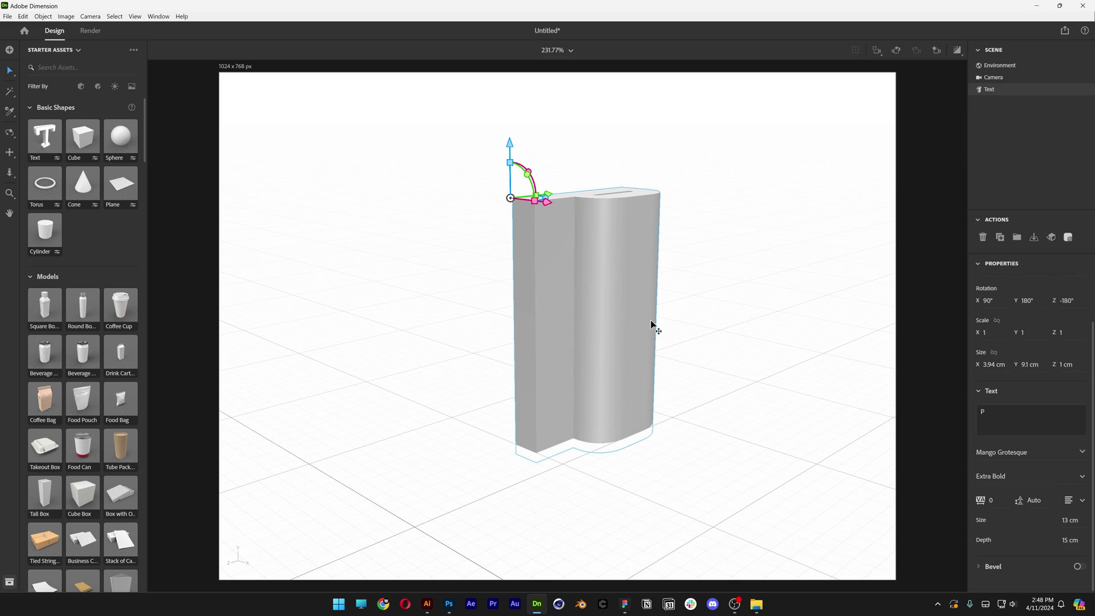
- Duplicate the P beside itself, retype the copy as 'A', and nudge the P along X
key(1)
drag(560, 175, 704, 291)
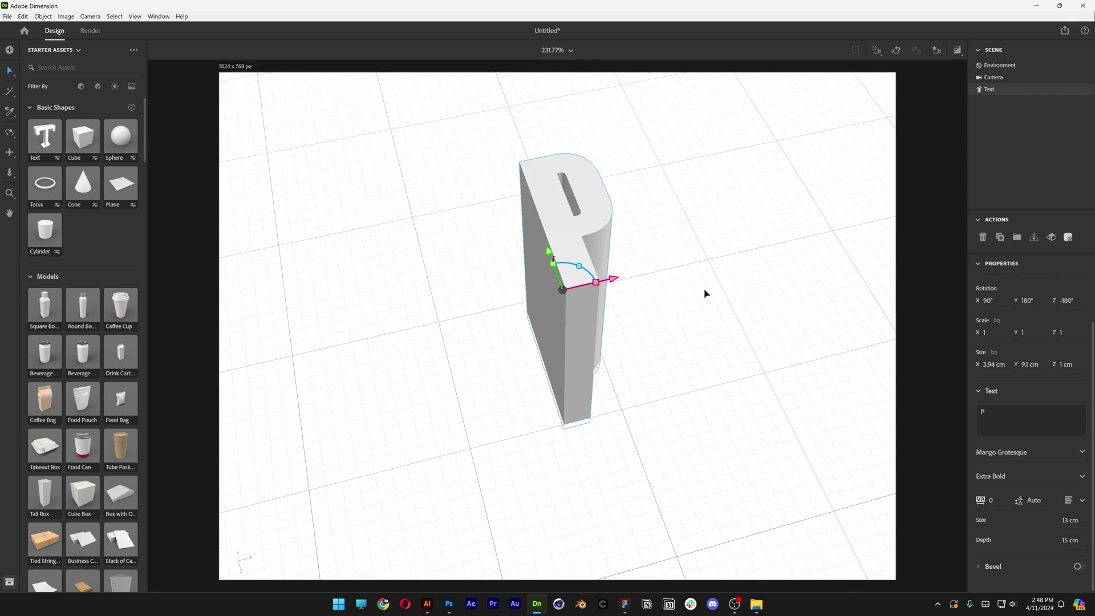
key(ctrl+d)
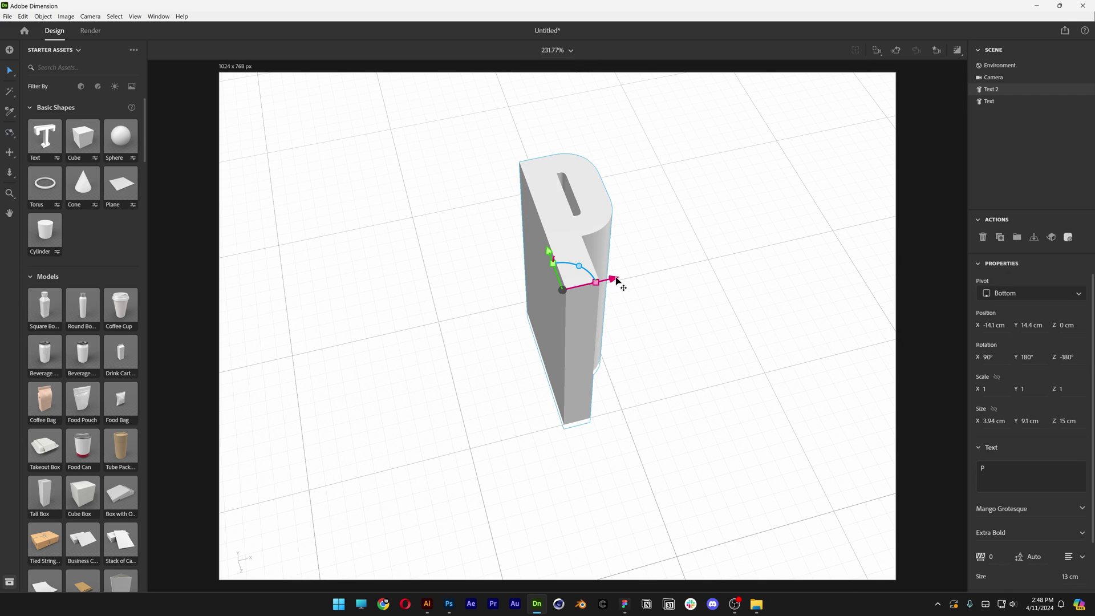
drag(617, 279, 707, 273)
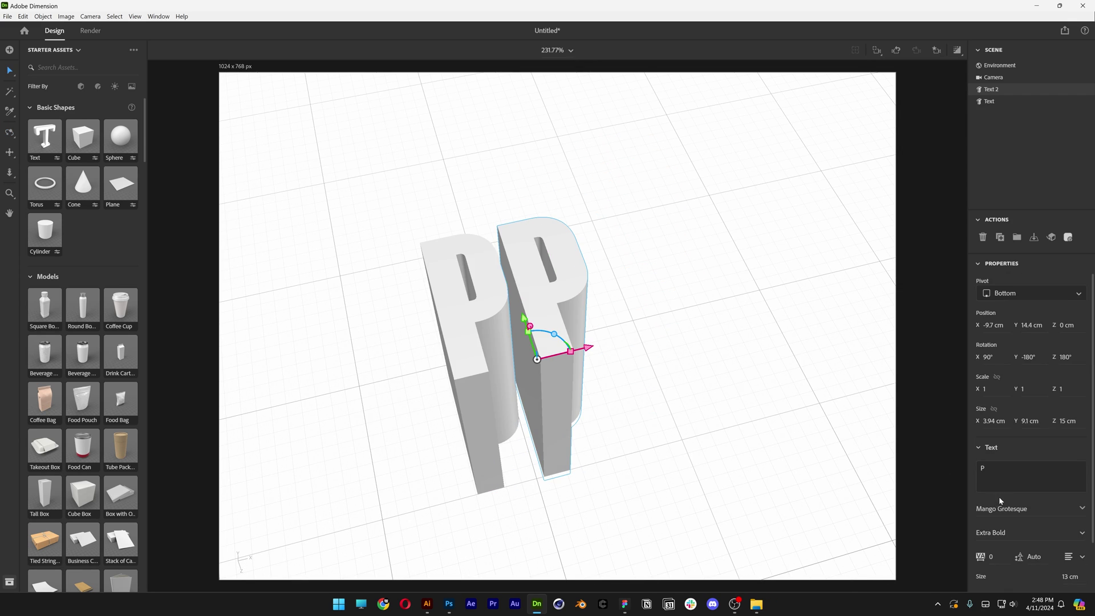
drag(995, 470, 947, 469)
text(A)
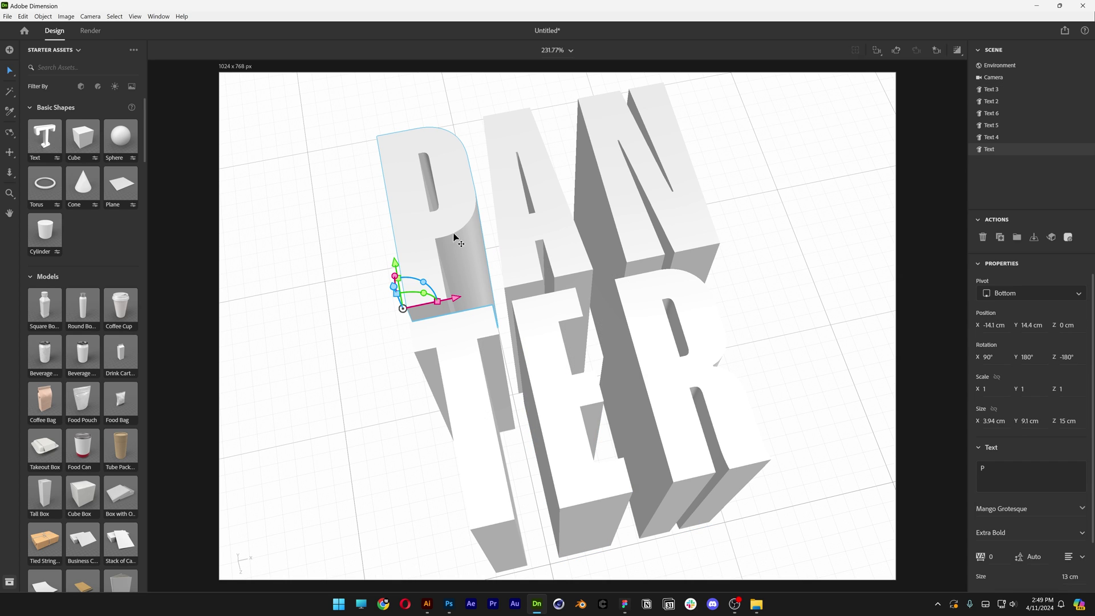
drag(449, 282, 474, 272)
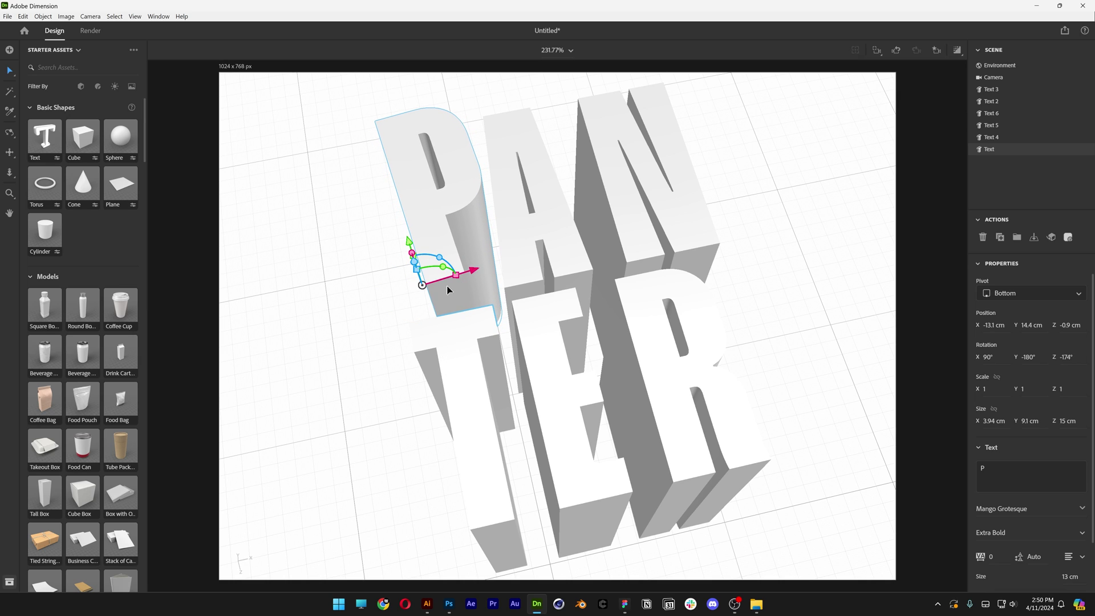
click(564, 239)
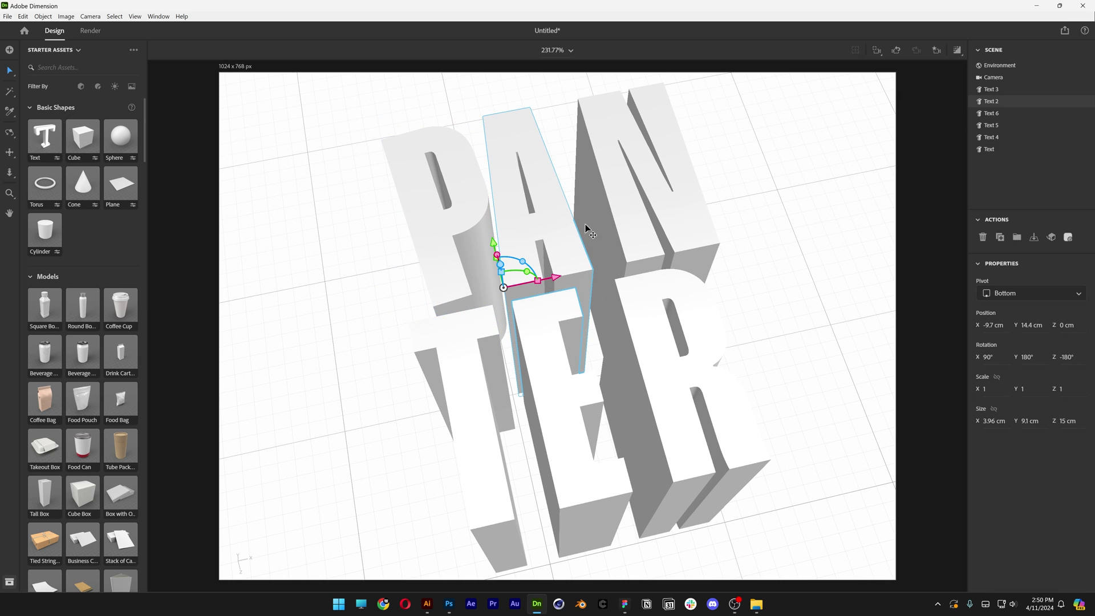
- Tilt the letter A slightly and make the environment background black
drag(523, 261, 525, 263)
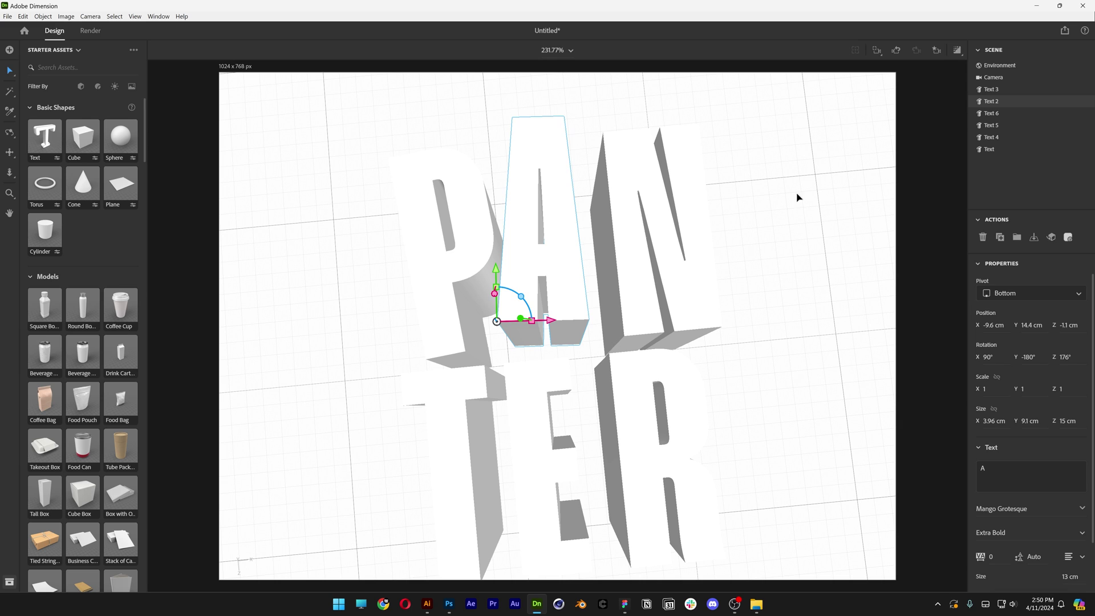
click(810, 170)
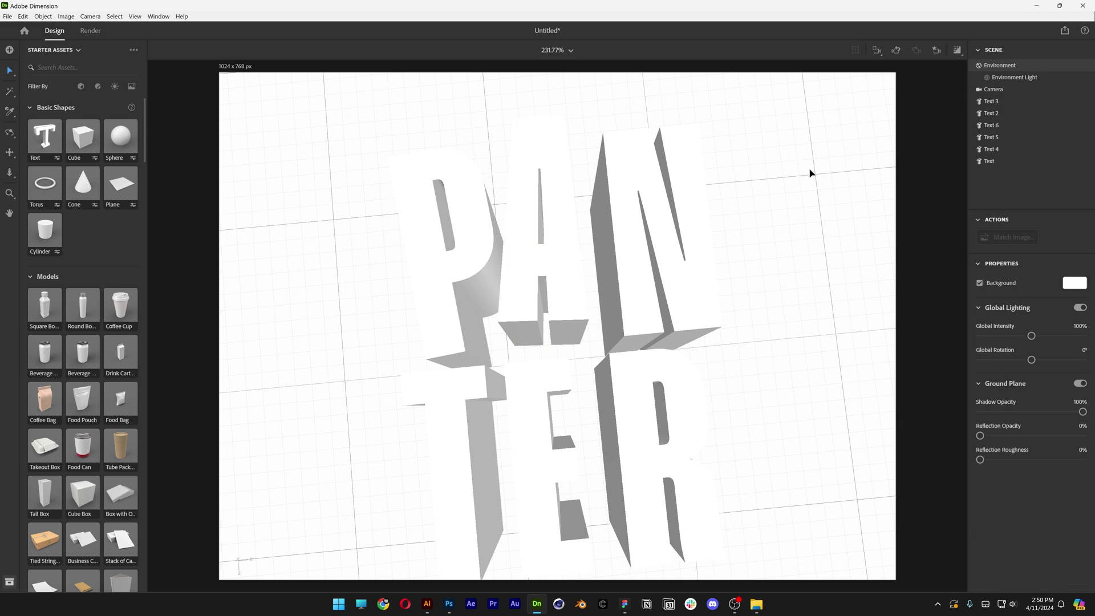
click(1076, 288)
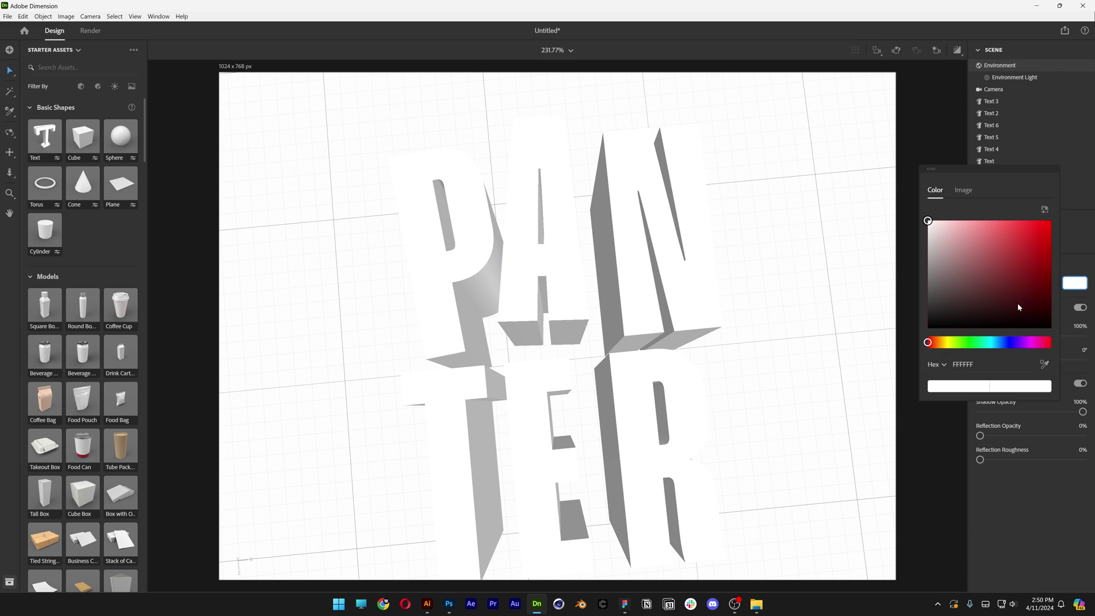
drag(1019, 306, 897, 343)
click(878, 335)
right_drag(772, 280, 642, 289)
drag(642, 289, 653, 364)
scroll(653, 364, up, 3)
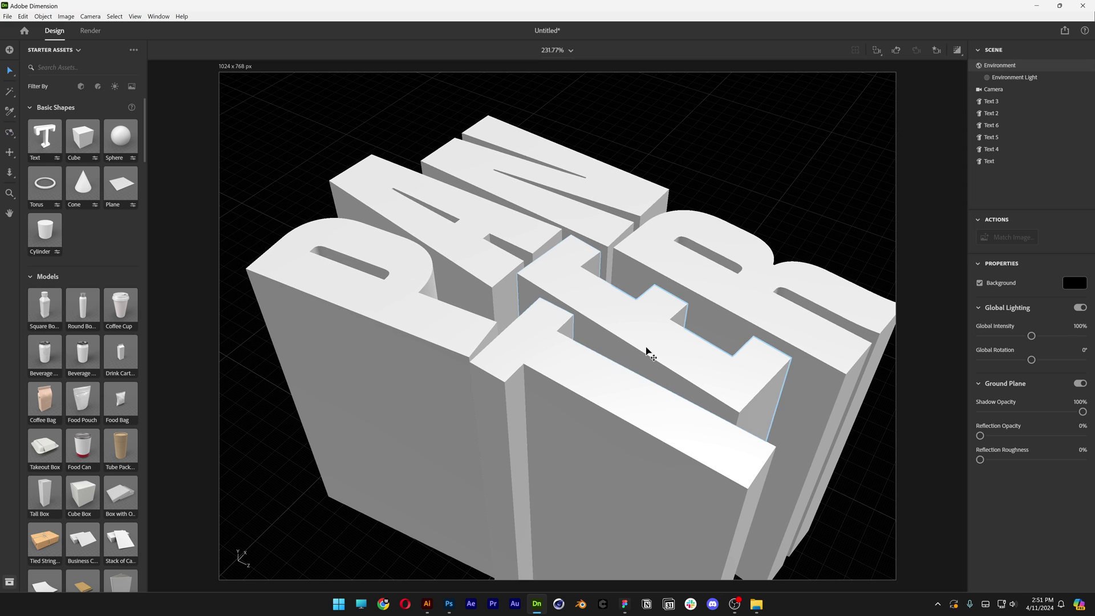
- Lower the letter P by about 1.2 cm to Y 13.2 cm
click(647, 352)
click(546, 340)
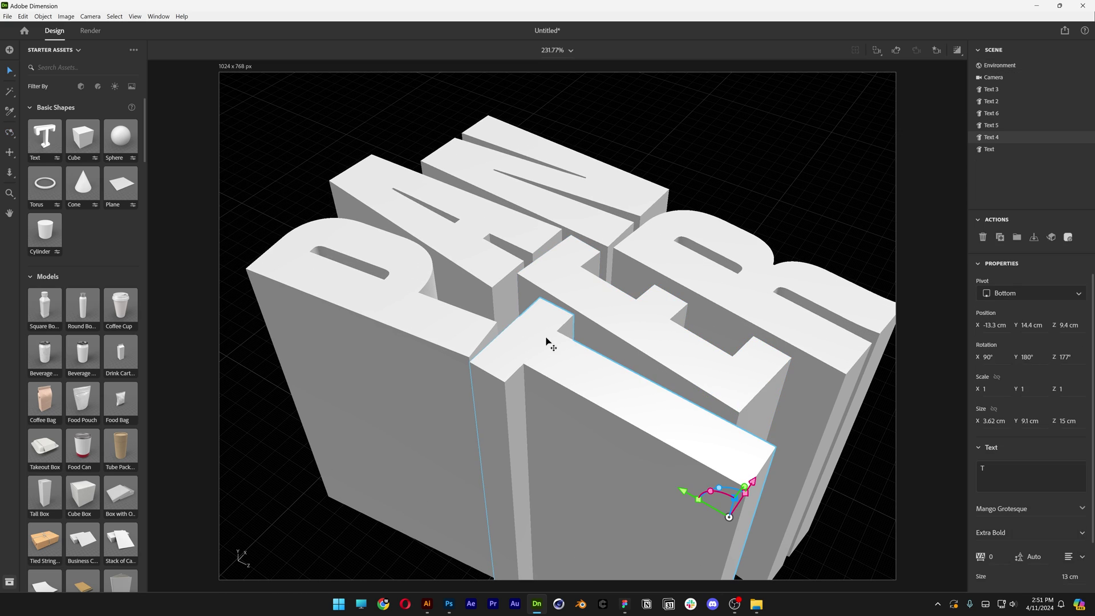
click(396, 301)
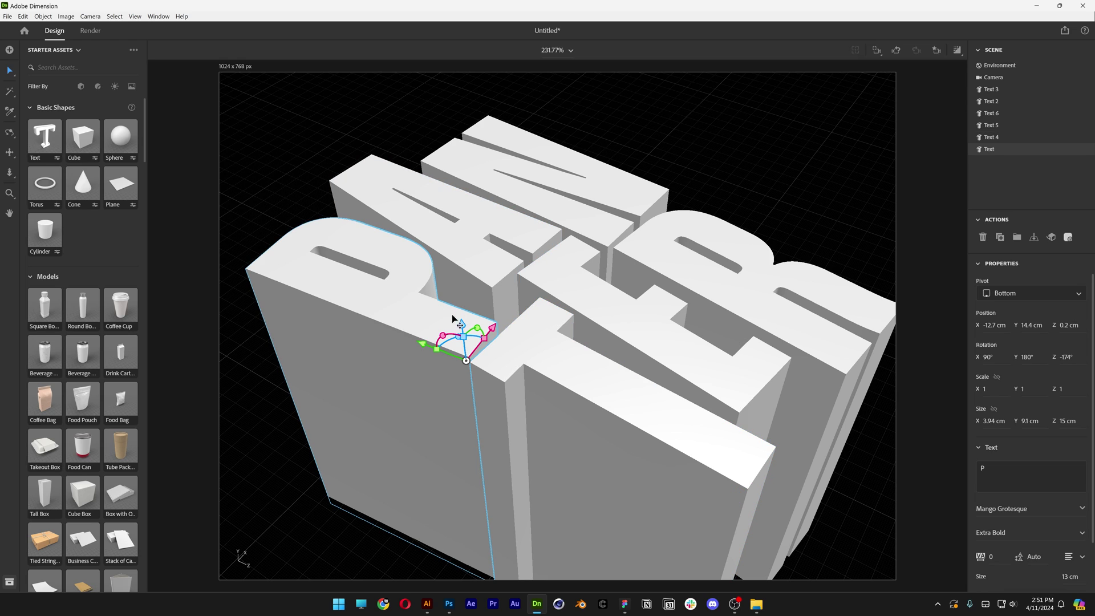
drag(463, 328, 464, 354)
- Raise the letter E to Z 8.1 cm and recentre the view on the letters
click(645, 333)
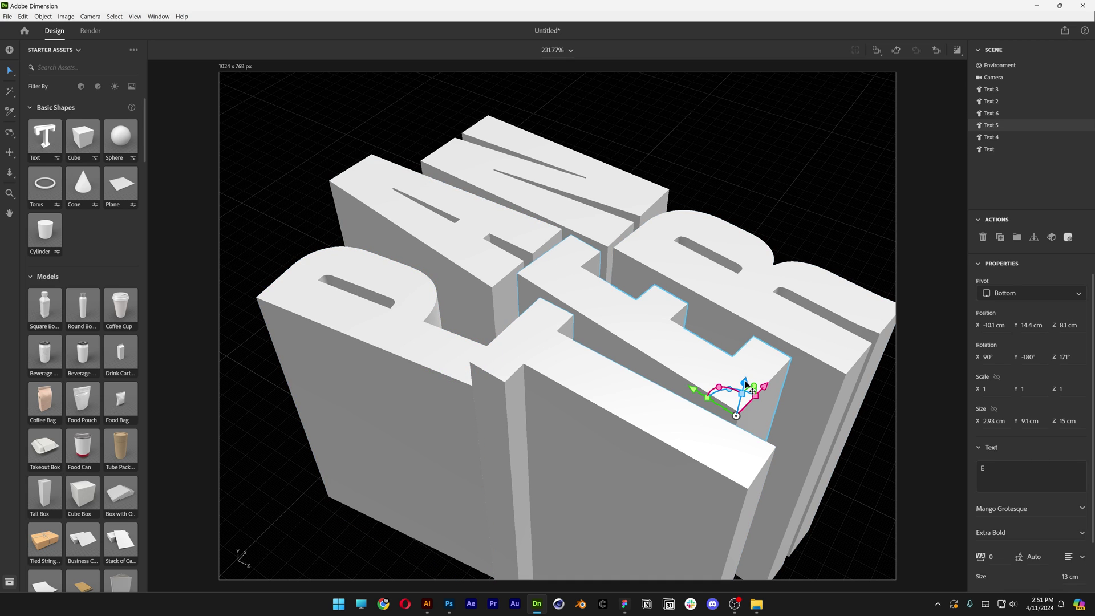
drag(748, 381, 748, 368)
click(718, 163)
middle_drag(718, 164, 698, 152)
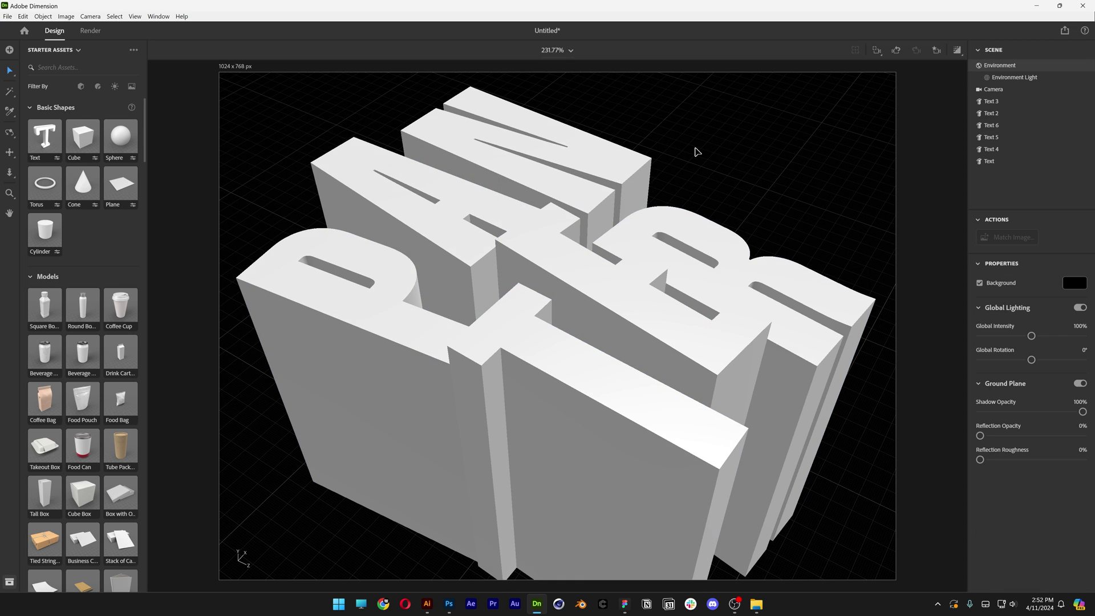
- Colour the face of the letter P pale yellow
click(350, 300)
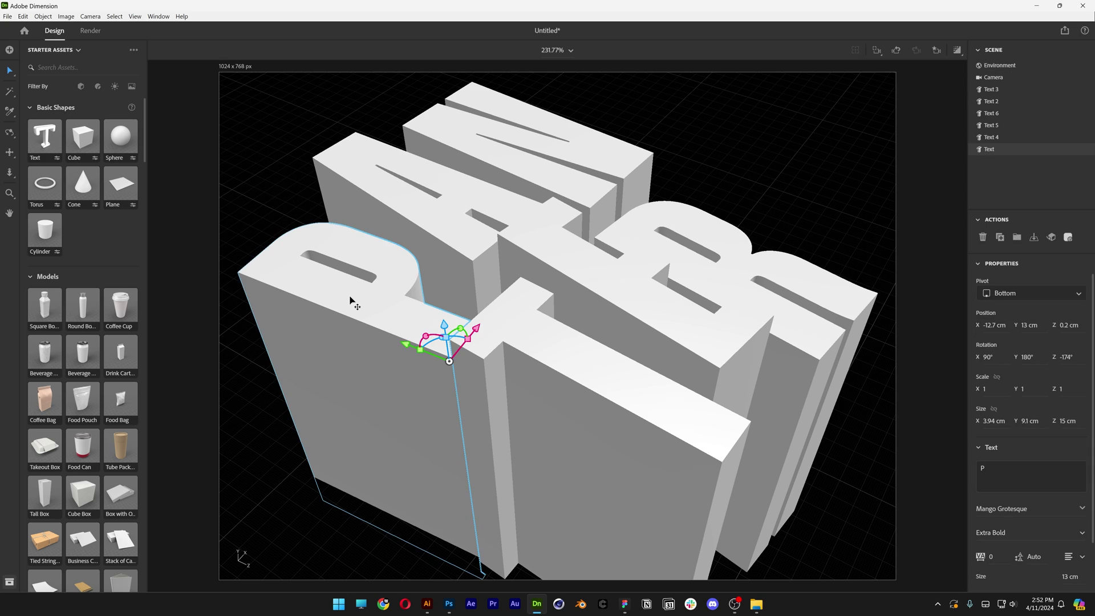
click(1069, 239)
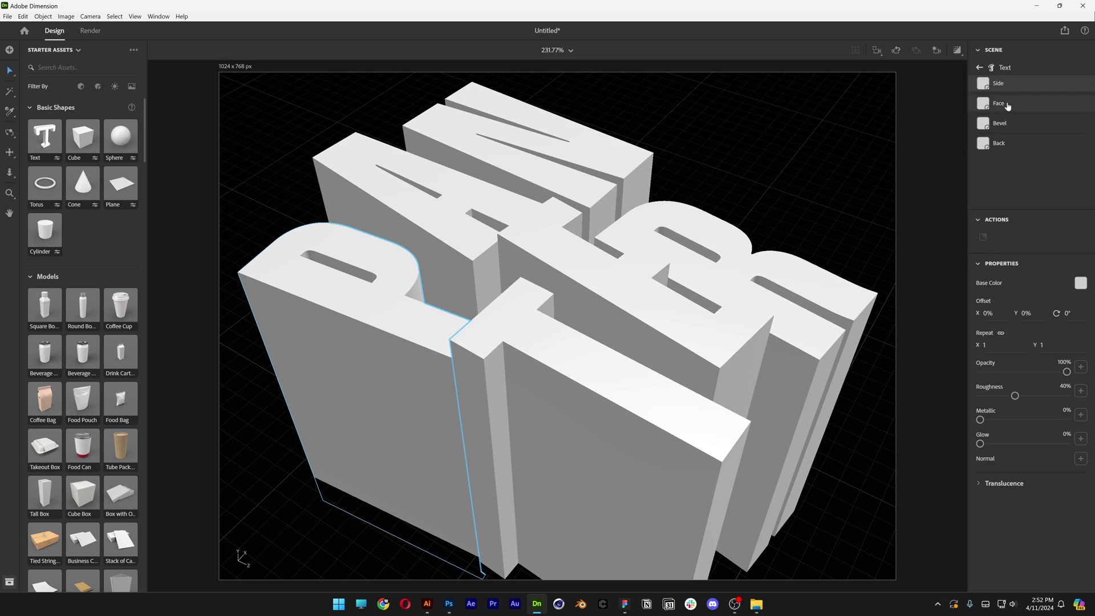
click(1007, 104)
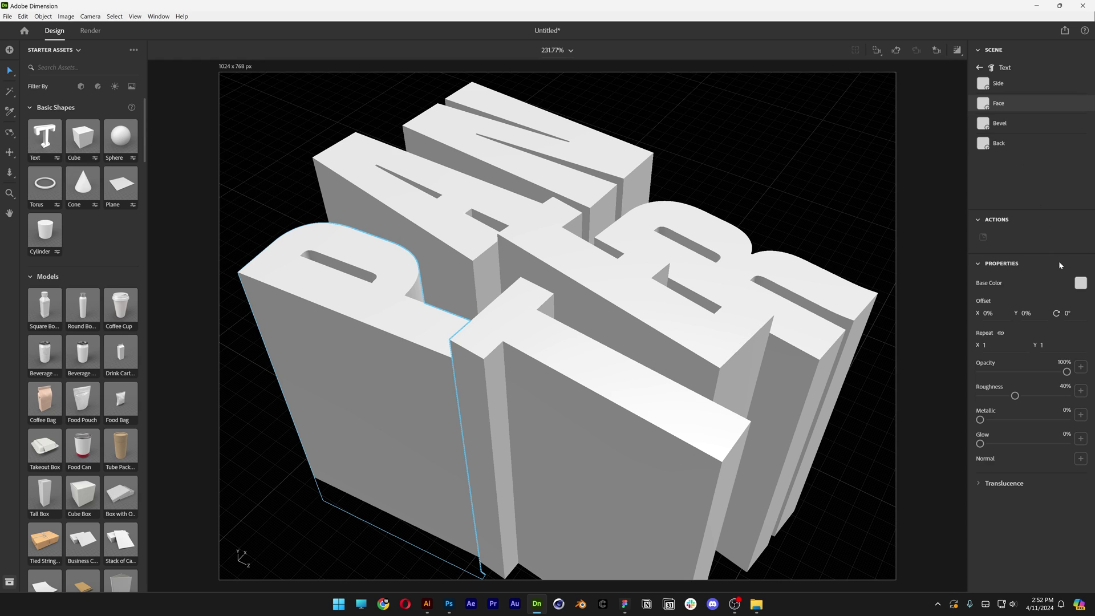
click(1081, 283)
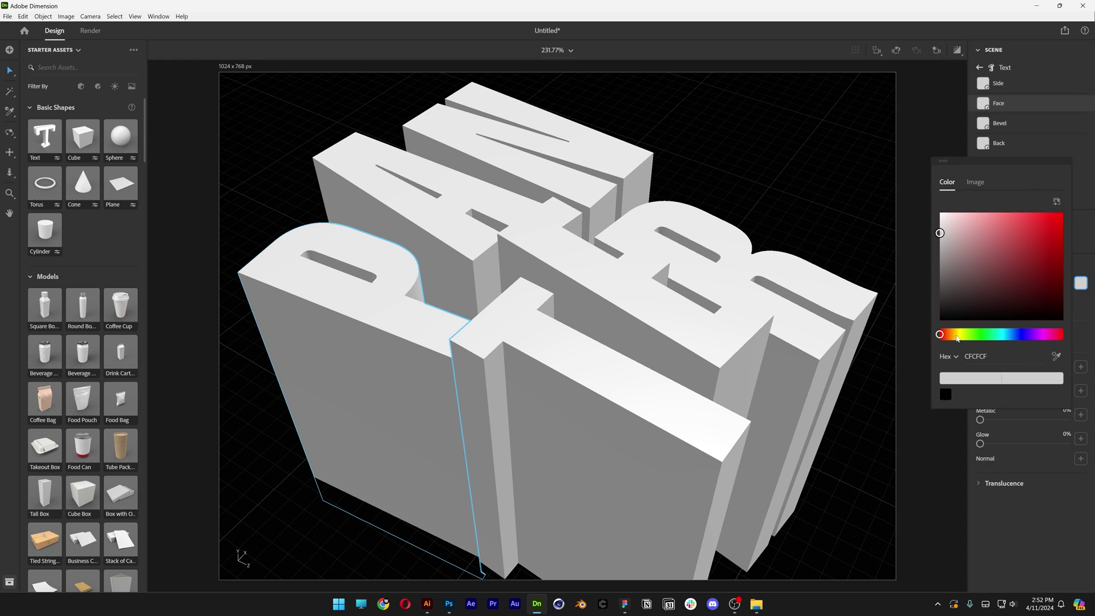
click(958, 335)
click(987, 217)
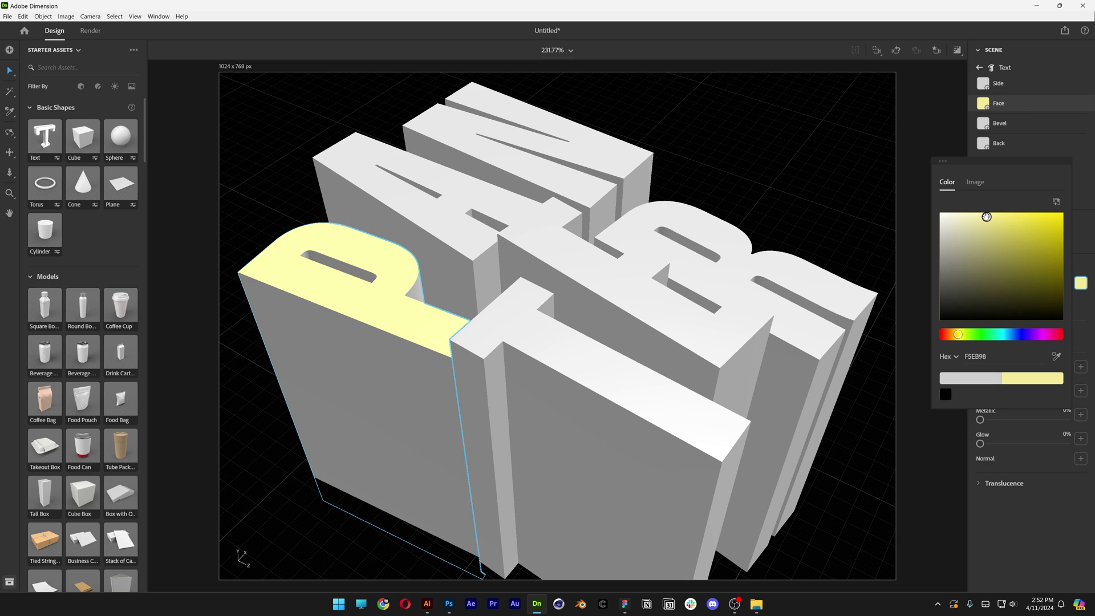
- Make the P's sides pale yellow too and start recolouring its bevel
click(1008, 85)
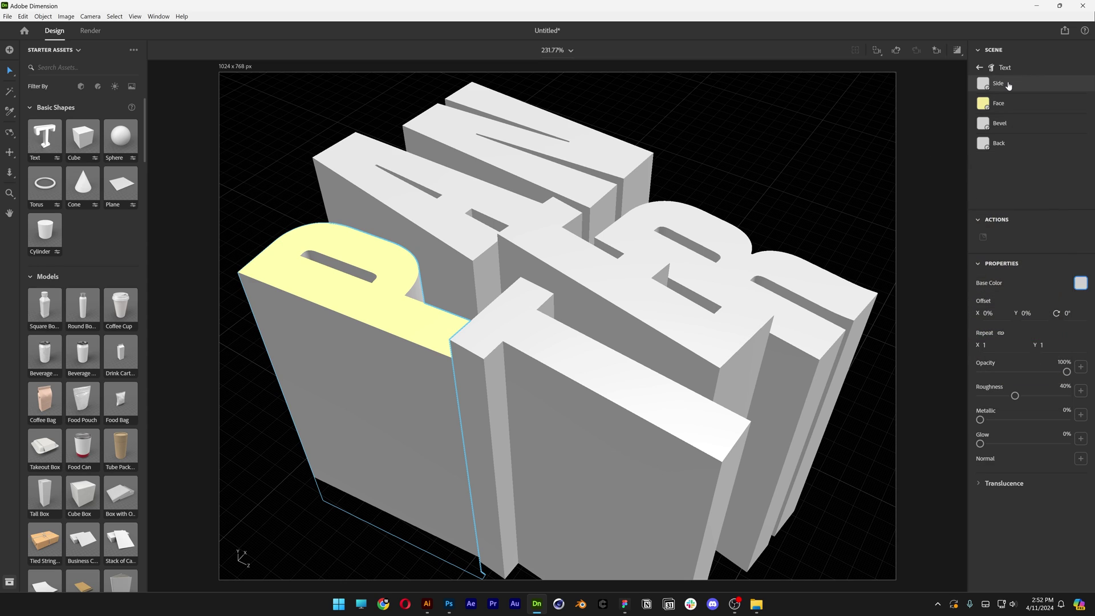
click(1080, 284)
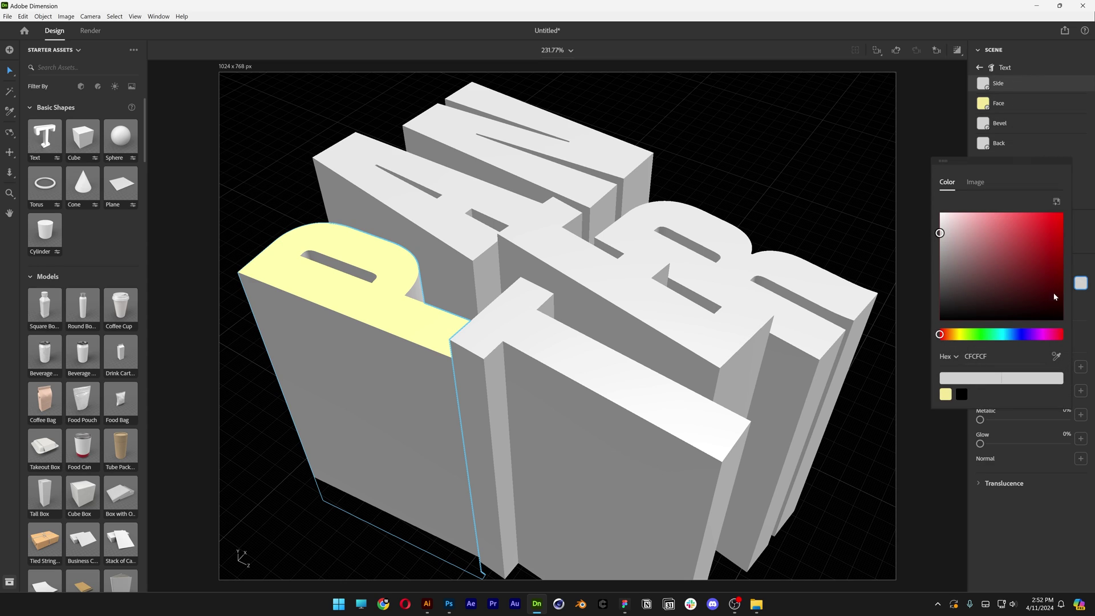
click(946, 394)
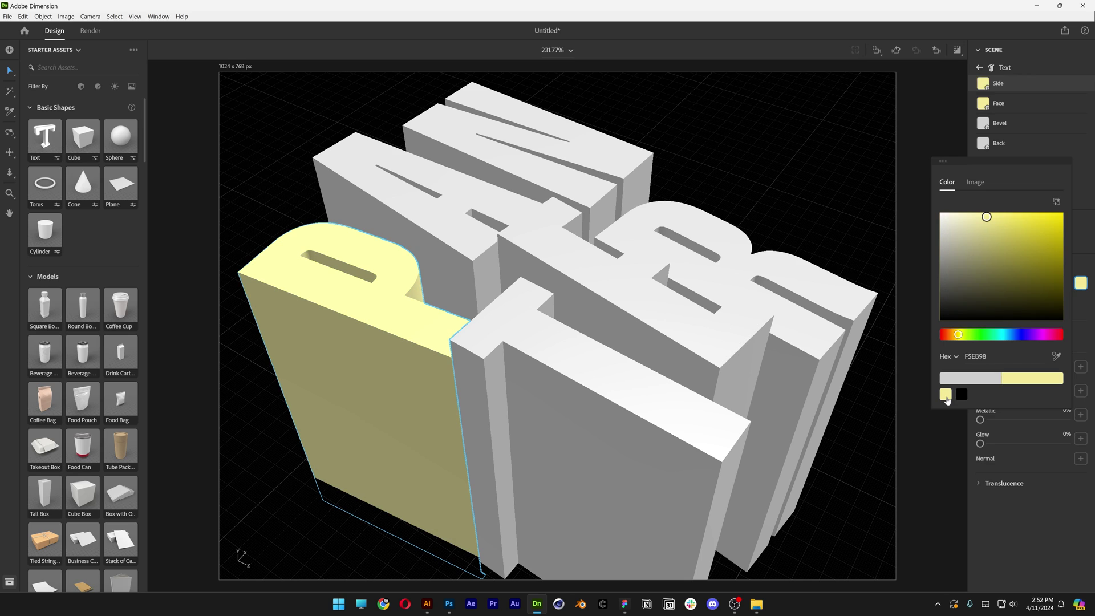
click(1024, 128)
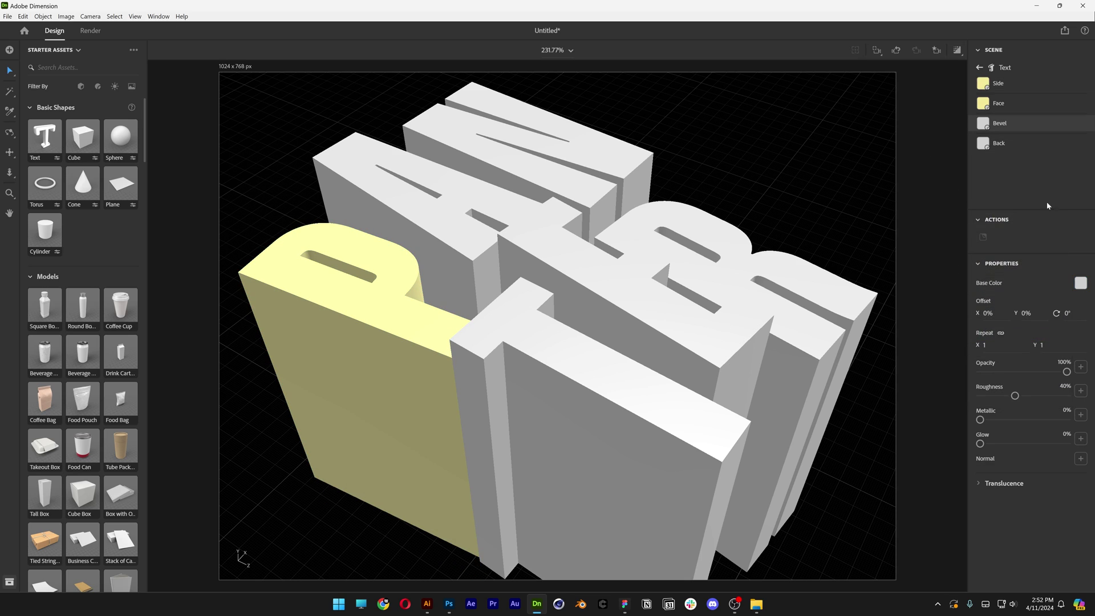
click(1080, 286)
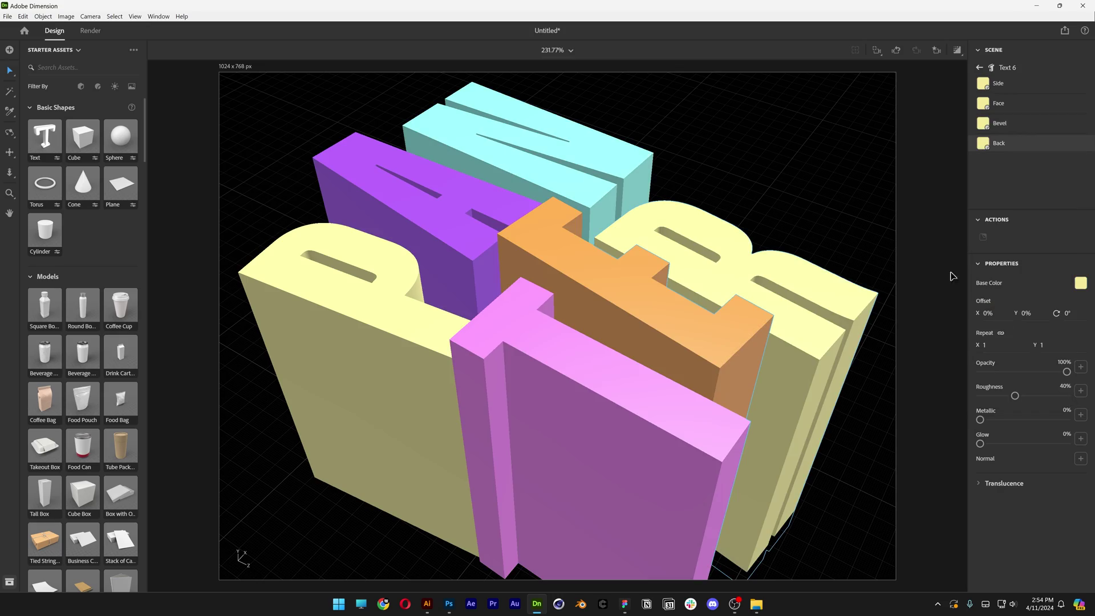
- Check the coloured letters in Render Preview, then switch back to the full scene
click(957, 53)
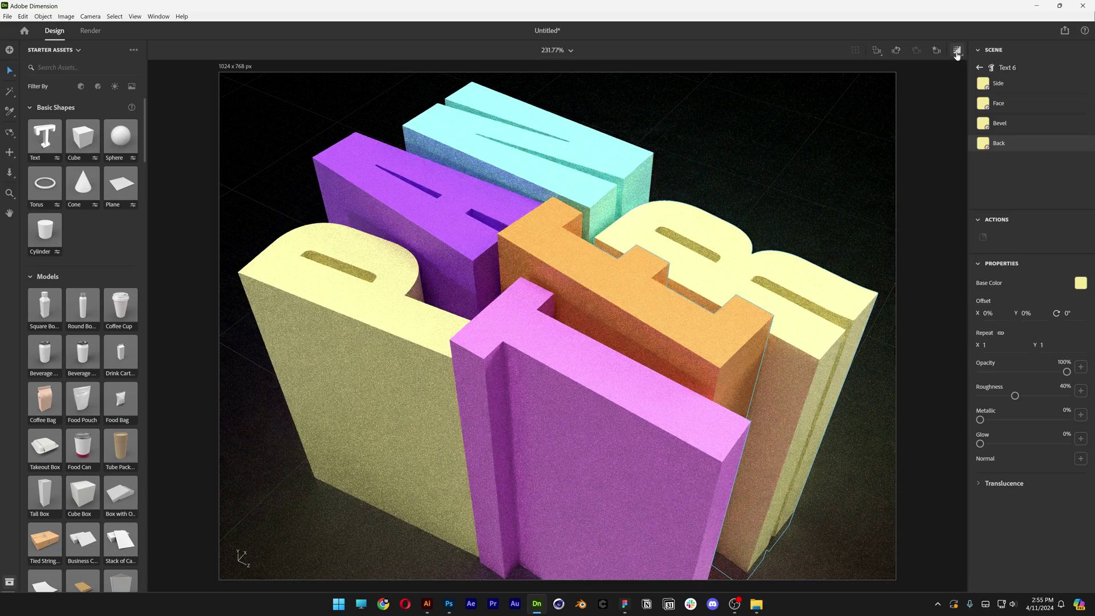
click(957, 52)
click(798, 155)
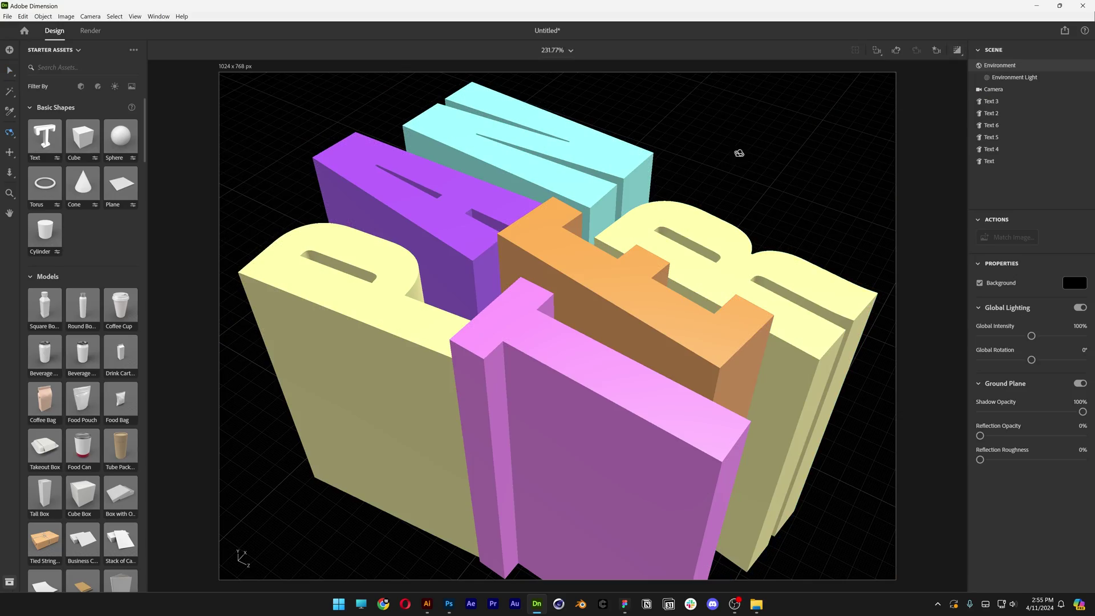
- Add a sphere to the scene and move it left of the letters
key(1)
drag(731, 179, 615, 244)
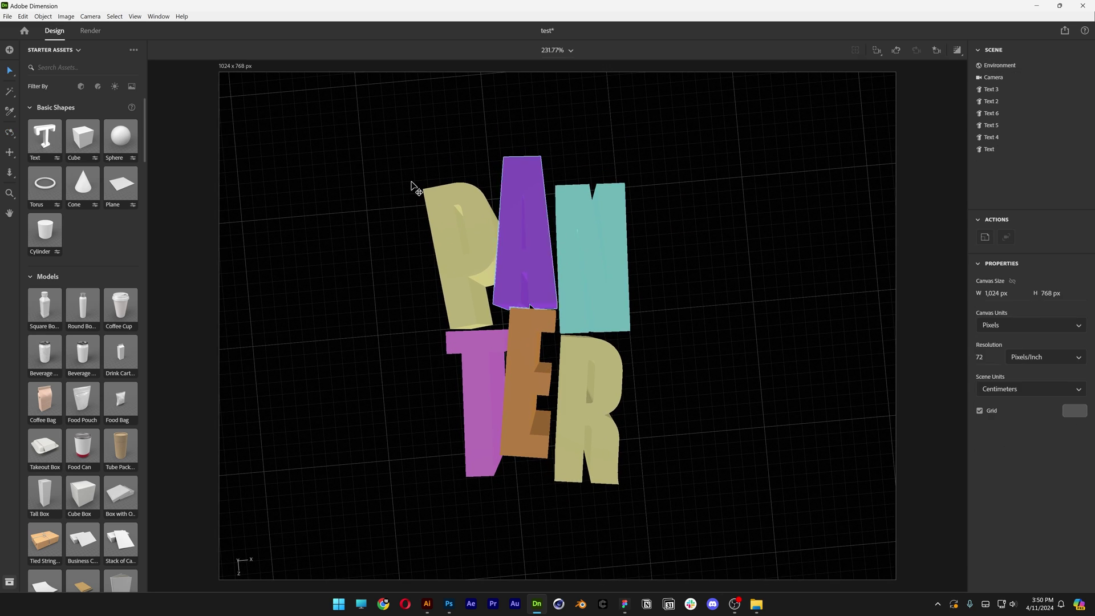
click(121, 136)
drag(697, 315, 595, 312)
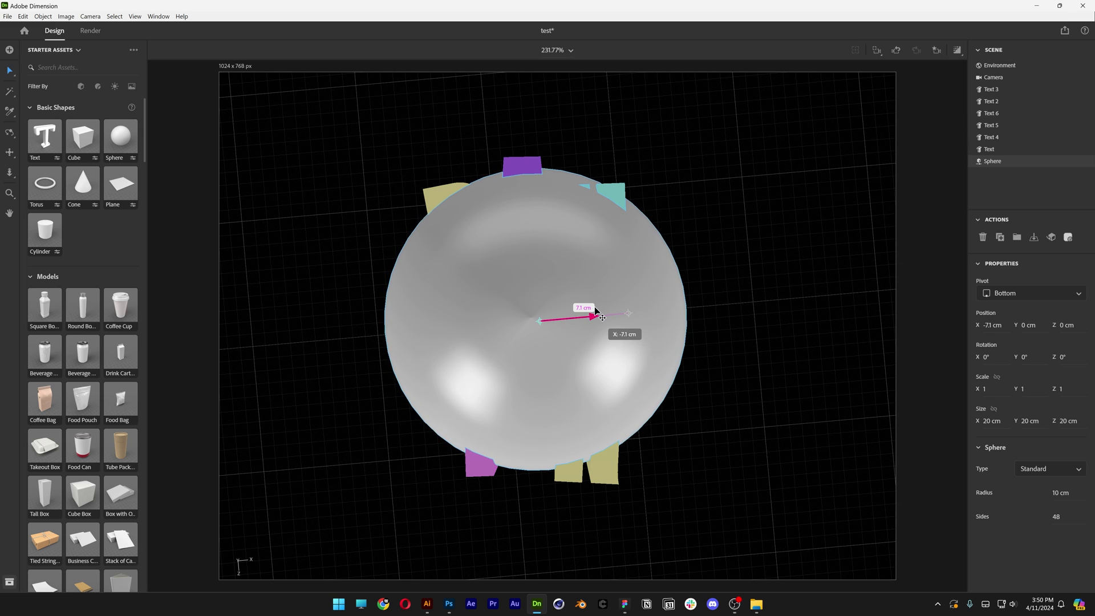
- Raise the sphere above the letters to Y 27.9 cm
key(1)
drag(673, 384, 656, 243)
right_drag(656, 243, 674, 140)
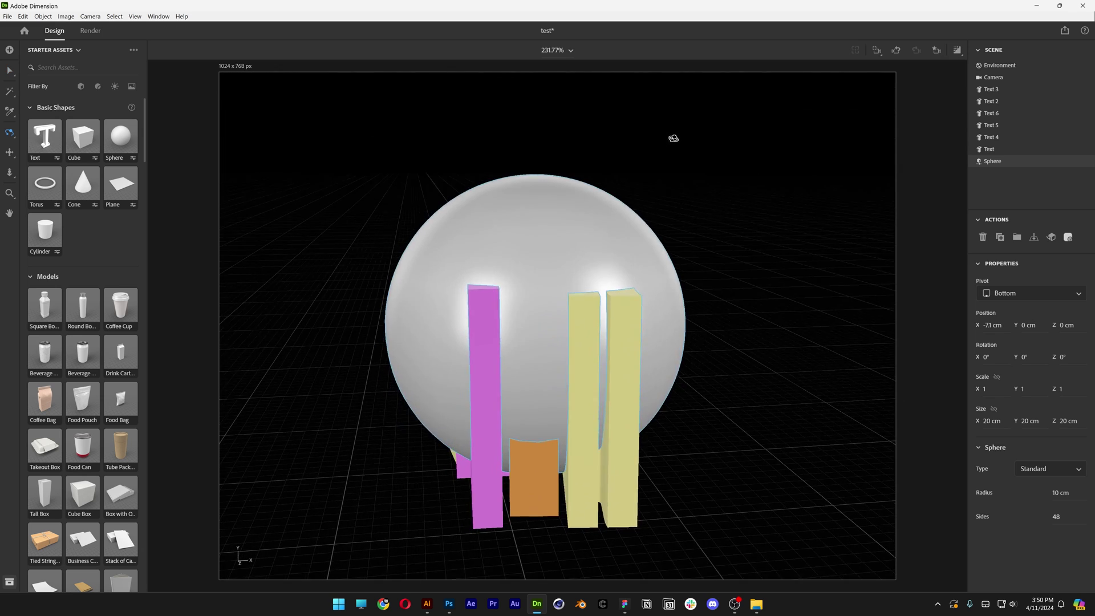
scroll(658, 191, down, 6)
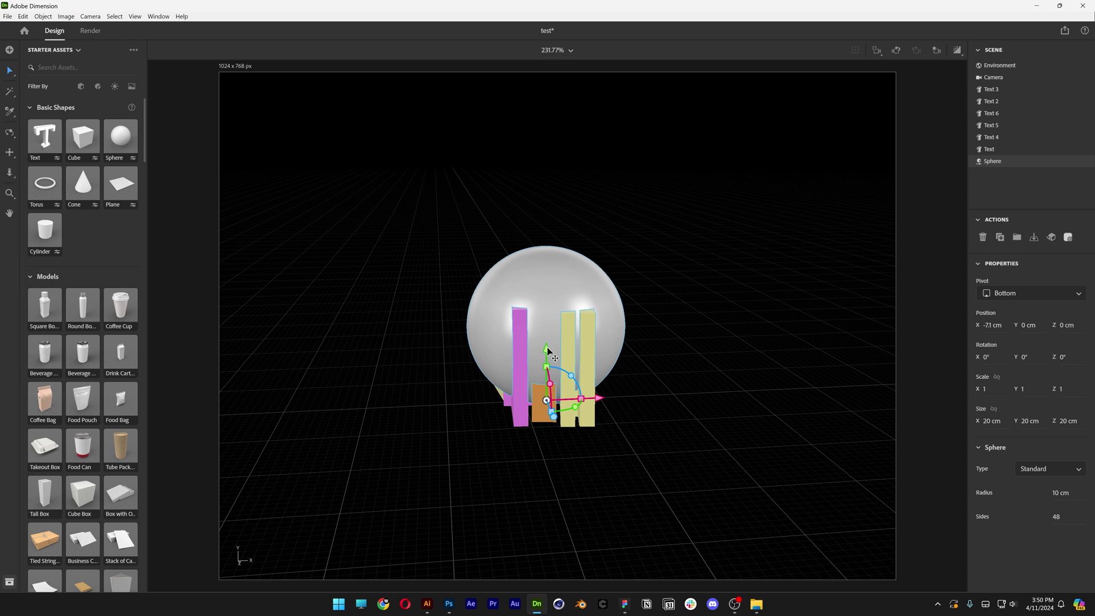
drag(547, 349, 536, 162)
scroll(537, 177, down, 2)
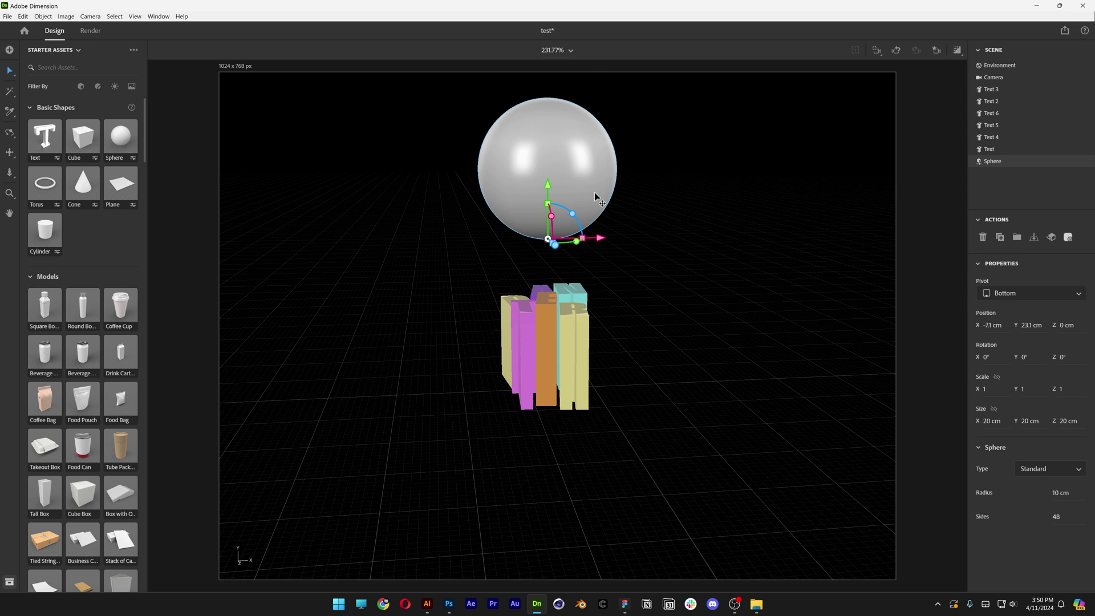
right_drag(595, 197, 586, 166)
drag(534, 276, 532, 245)
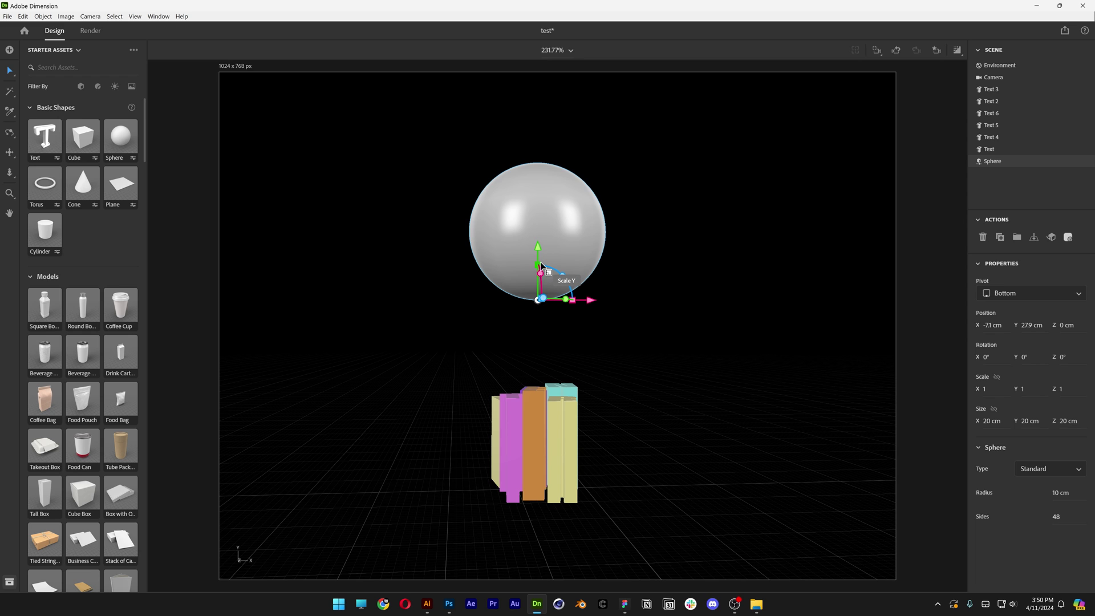
- Shrink the sphere to 20 cm and view the scene from the top
shift+drag(540, 266, 542, 275)
click(584, 215)
right_drag(584, 214, 612, 422)
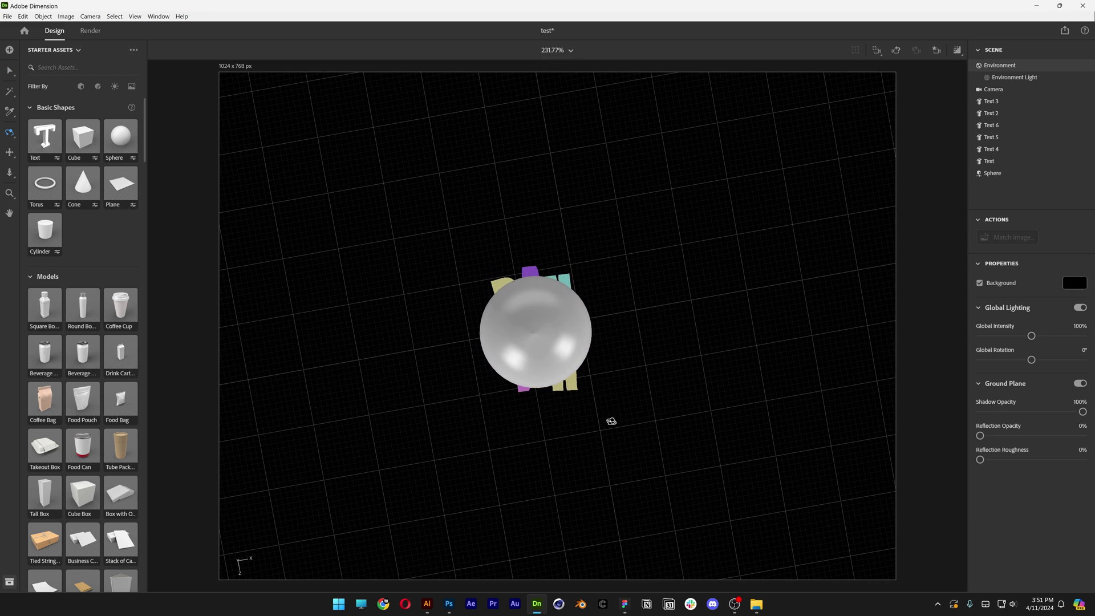
scroll(533, 306, up, 3)
scroll(523, 314, up, 3)
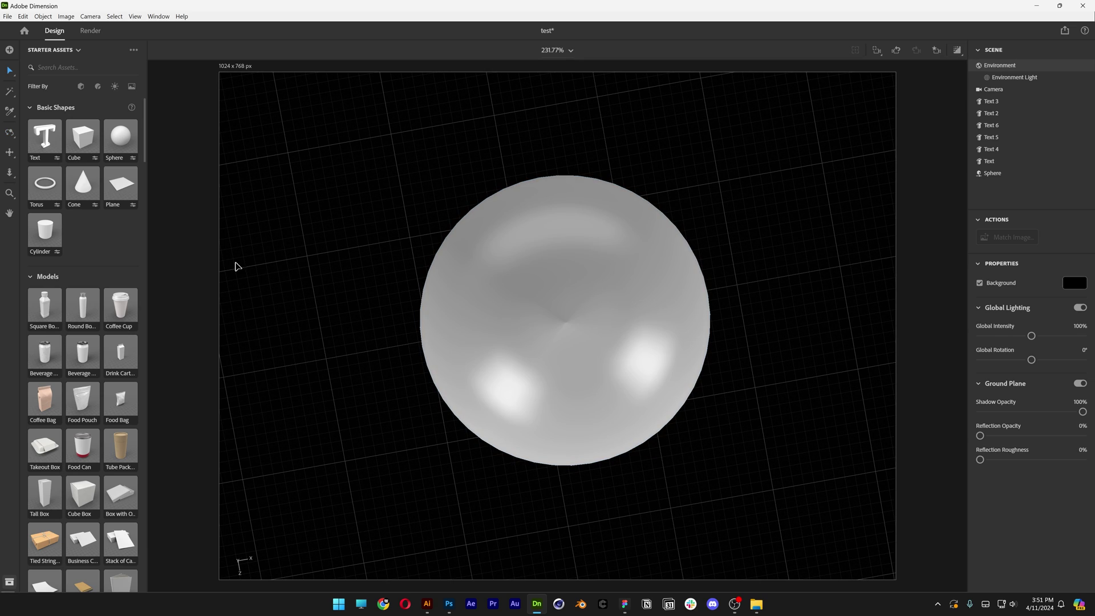
- Apply the Glass standard material to the sphere and check it in Render Preview
click(31, 276)
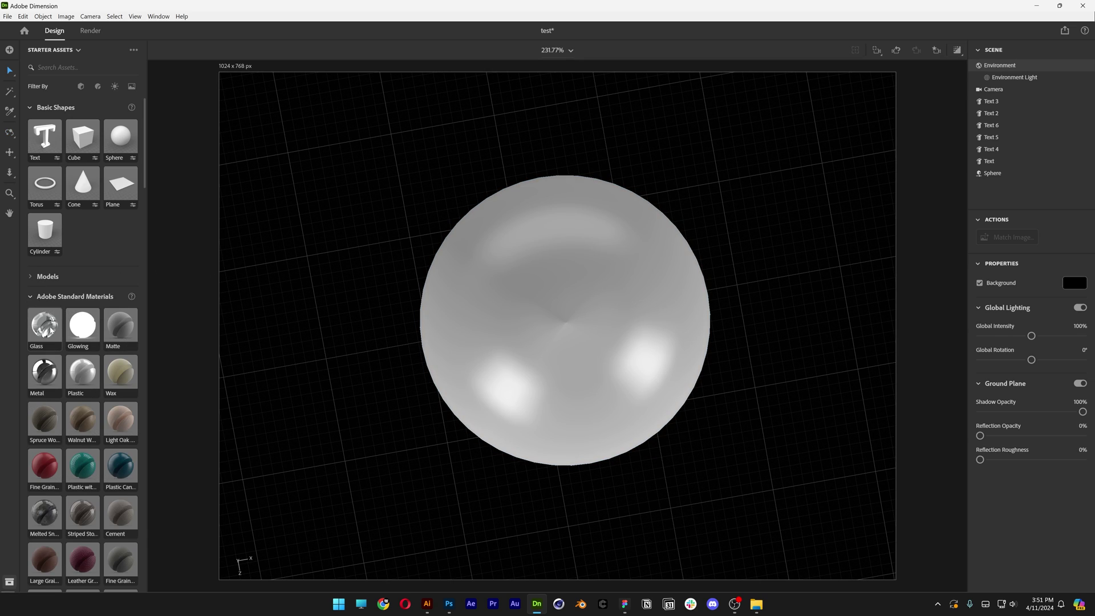
drag(44, 331, 597, 283)
scroll(597, 284, up, 2)
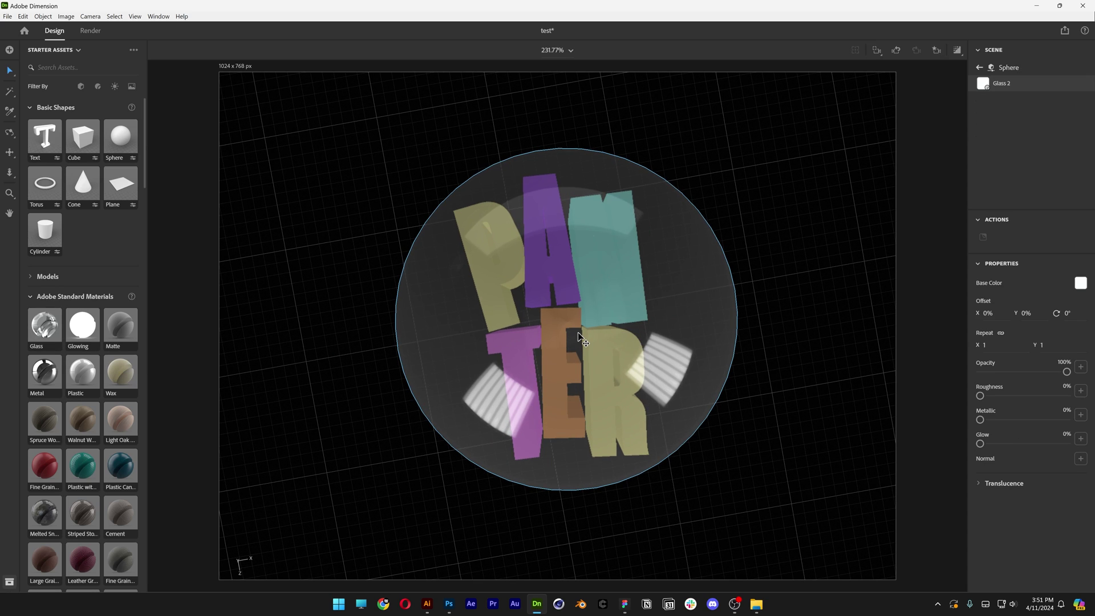
click(957, 51)
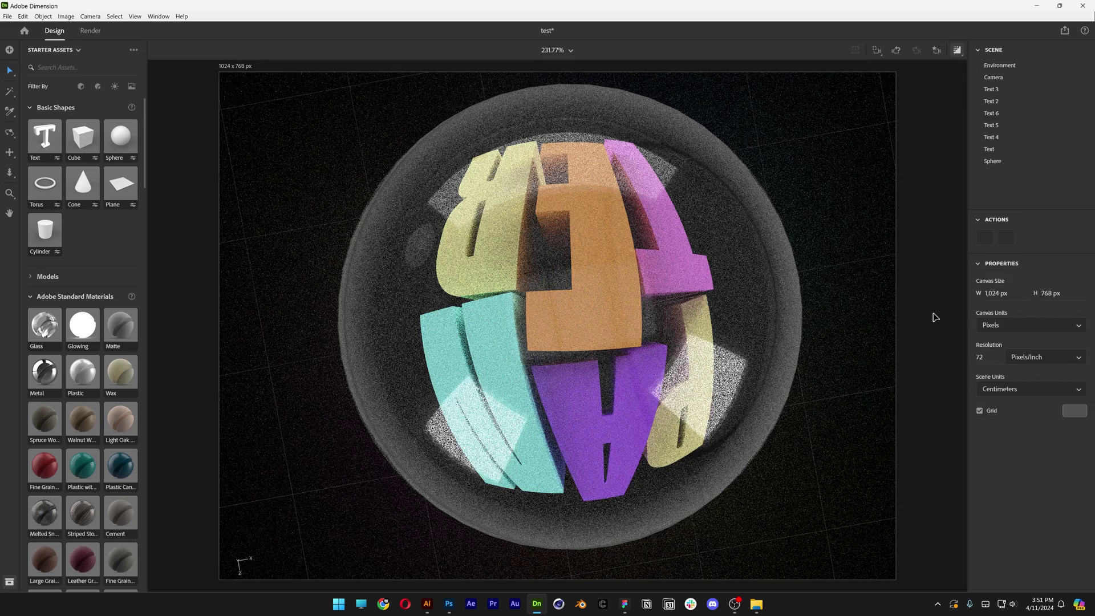
- Select the sphere and all letters and move them down together to Y -7.5 cm
click(958, 51)
key(1)
mouse_move(698, 229)
mouse_down()
mouse_move(630, 221)
mouse_move(585, 169)
mouse_move(569, 268)
mouse_up()
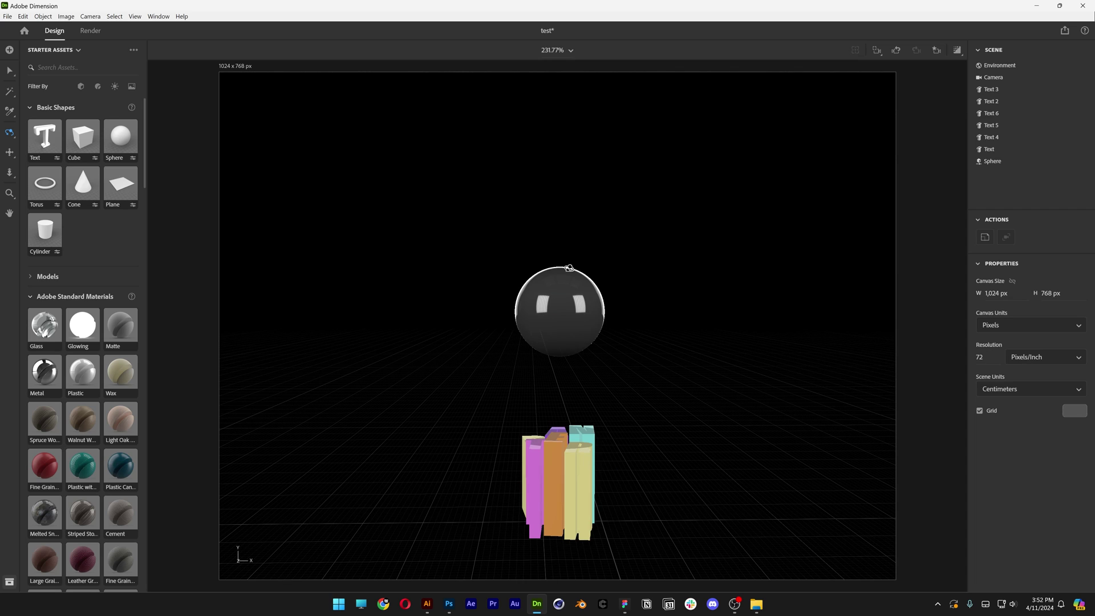
drag(474, 223, 636, 436)
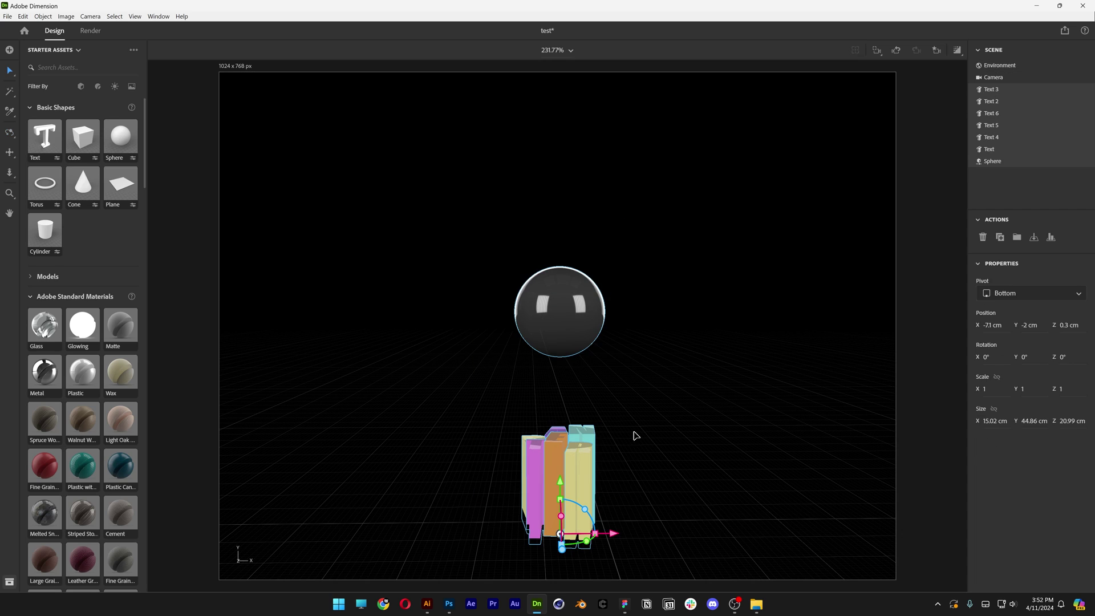
drag(561, 484, 561, 517)
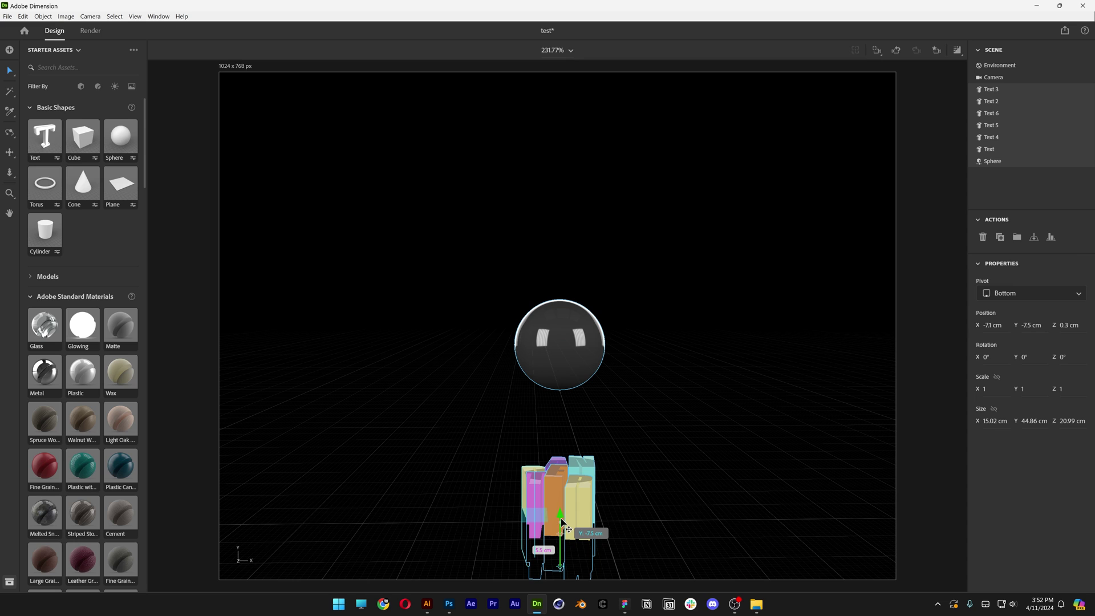
- Orbit to a top view and check the glass sphere over the letters in Render Preview
click(659, 352)
key(1)
drag(604, 252, 619, 497)
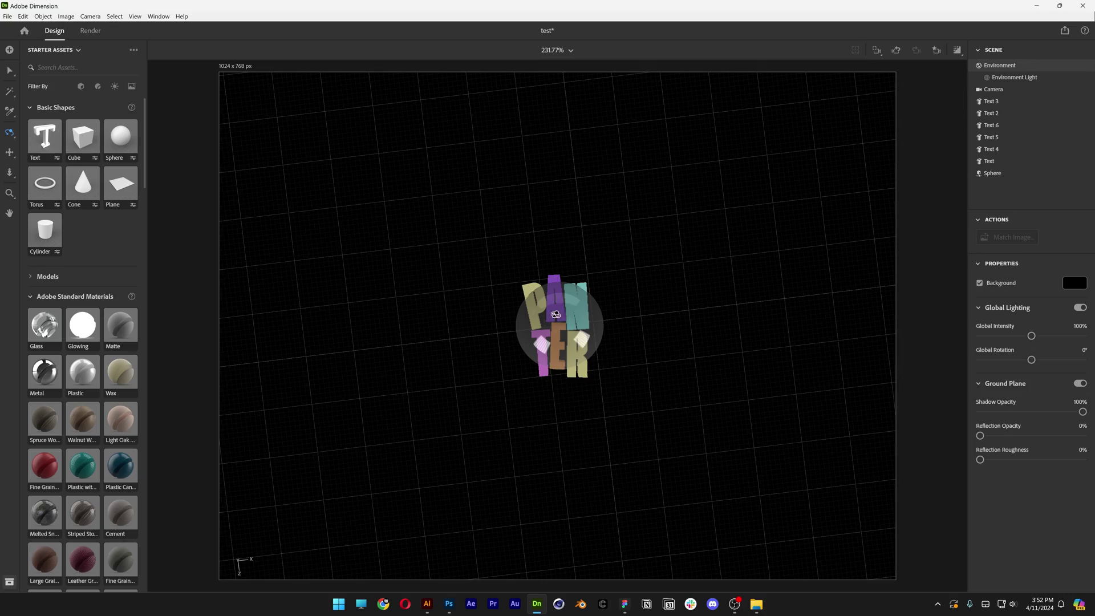
scroll(561, 311, up, 5)
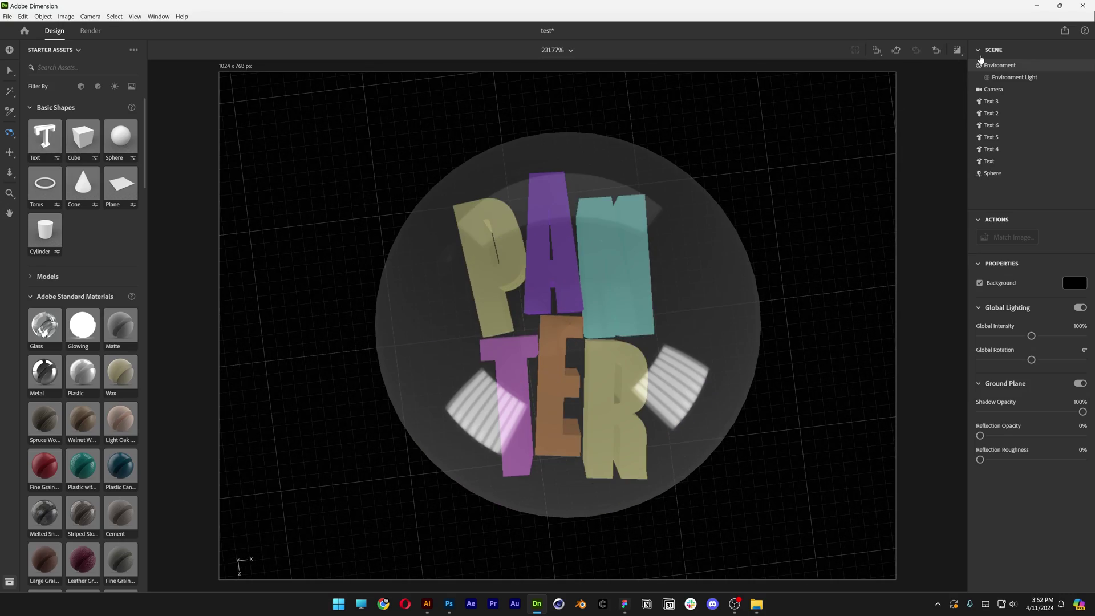
click(957, 51)
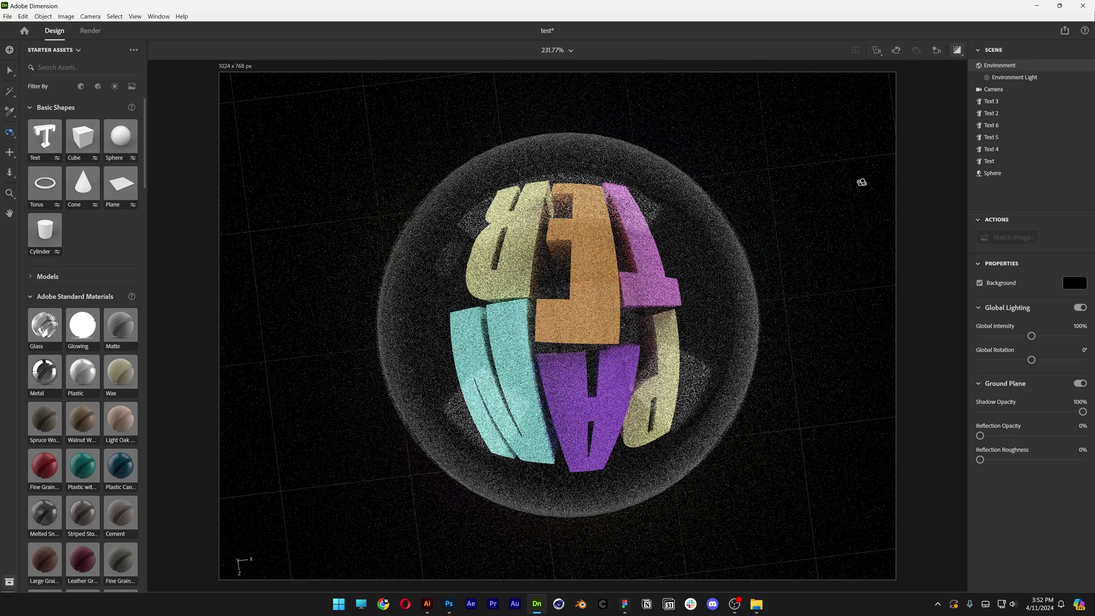
key(v)
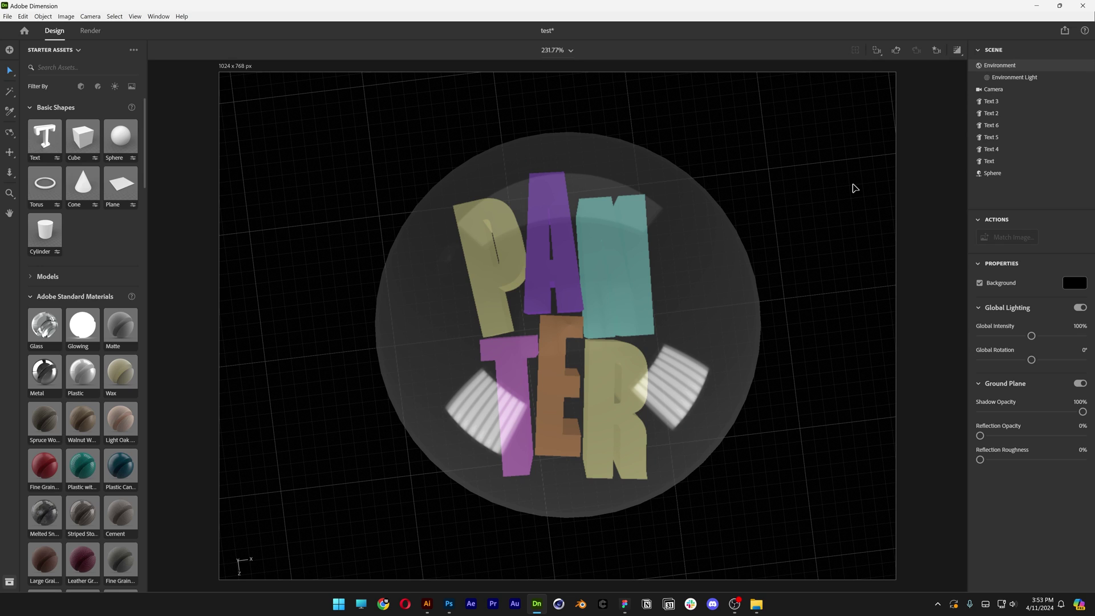
- Set the camera's Y rotation to 180 and preview PANTER magnified upright through the sphere
click(994, 90)
click(1025, 369)
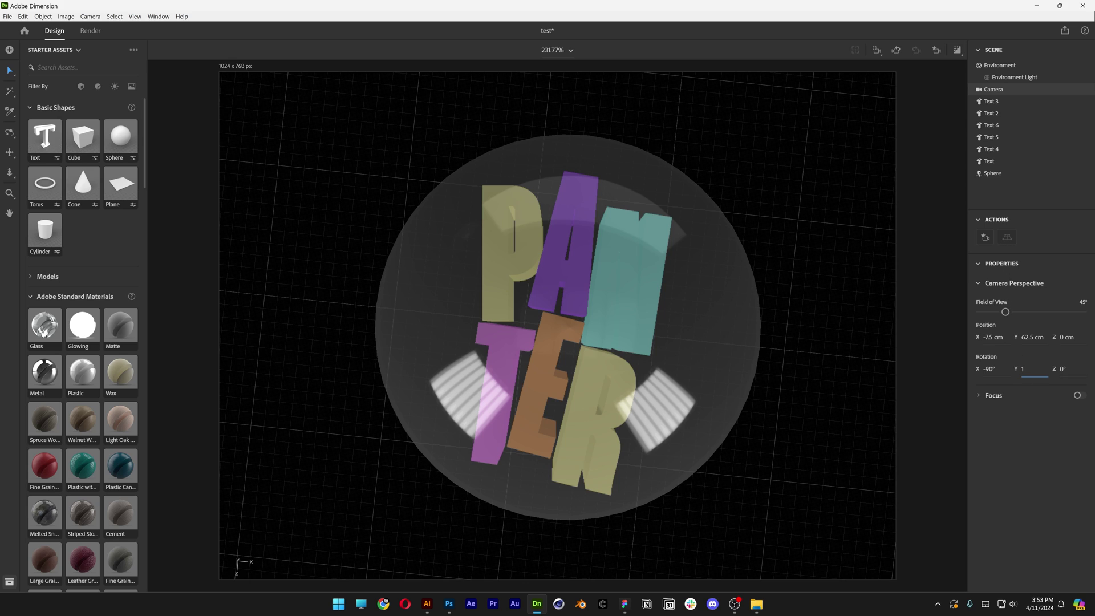
key(Return)
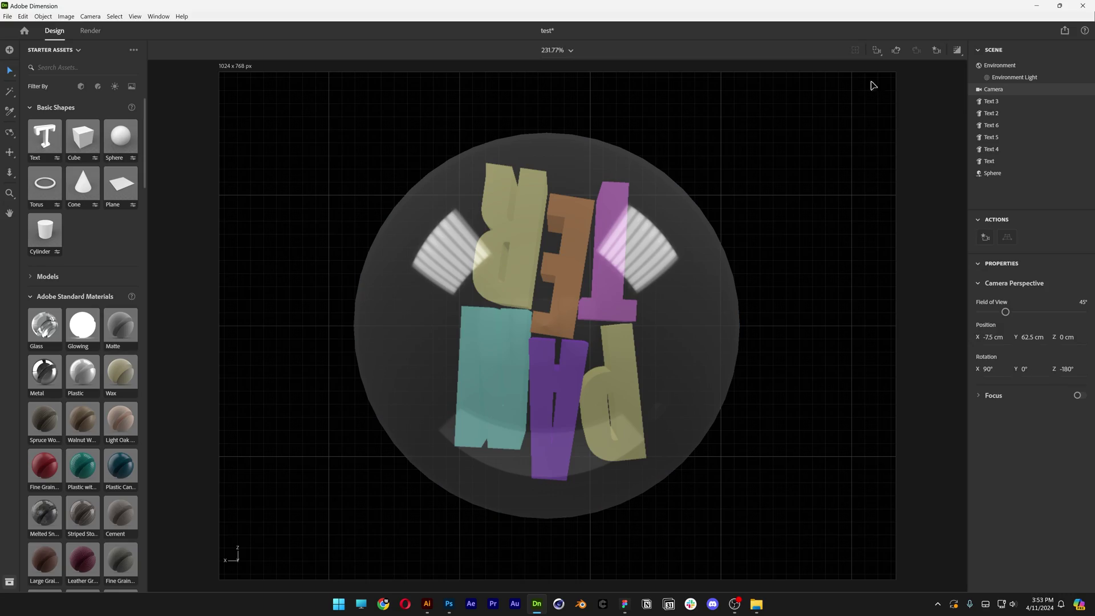
click(956, 50)
scroll(739, 311, up, 3)
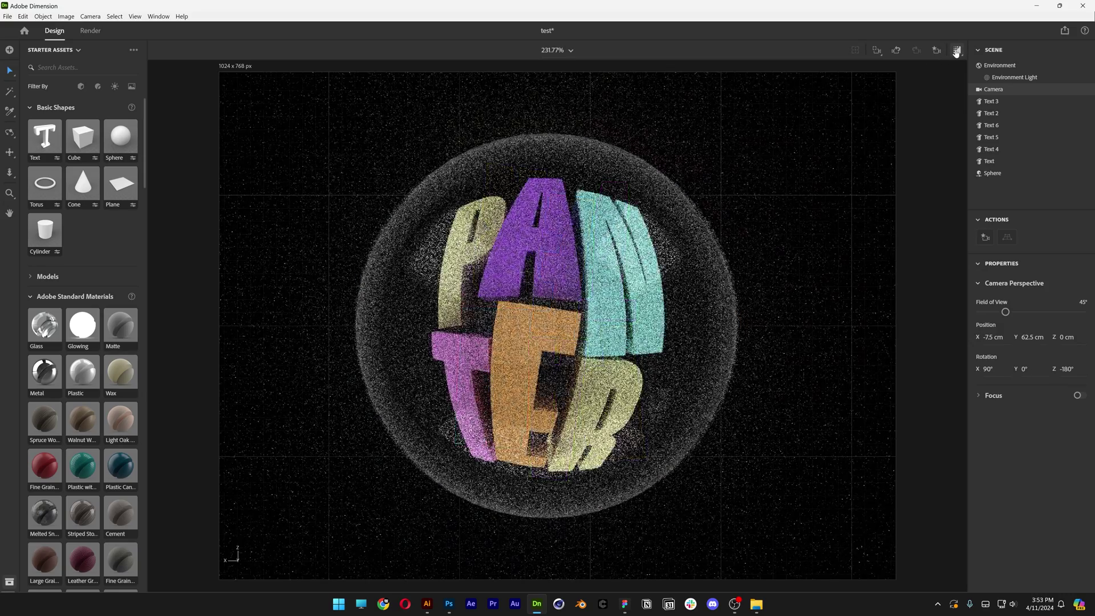
click(742, 311)
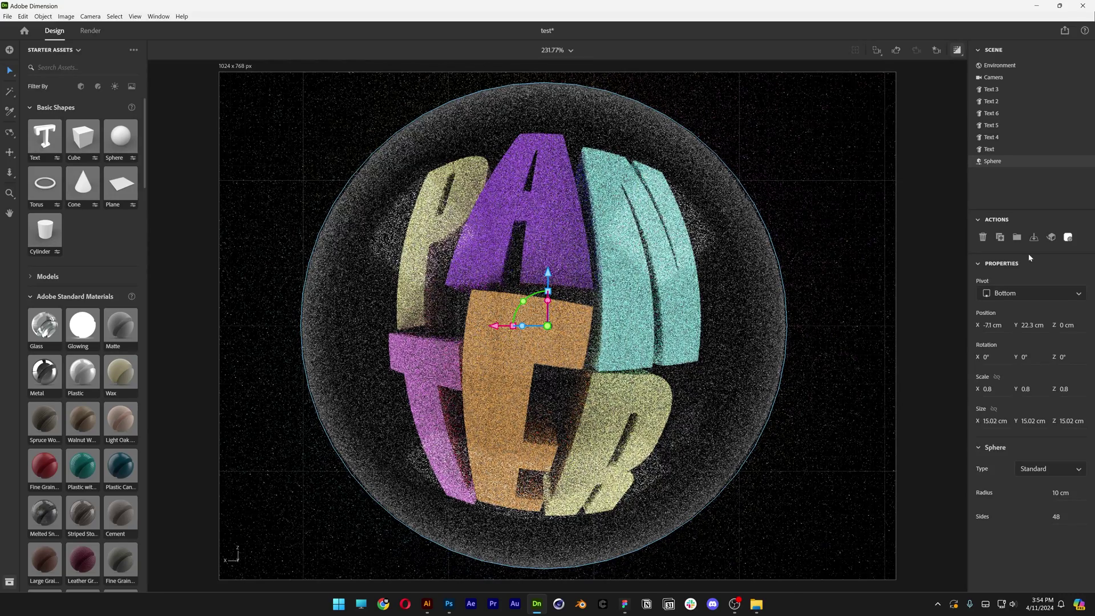
- Set the sphere's Glass 2 material index of refraction to 1.62 under Translucence, then deselect it
click(1069, 236)
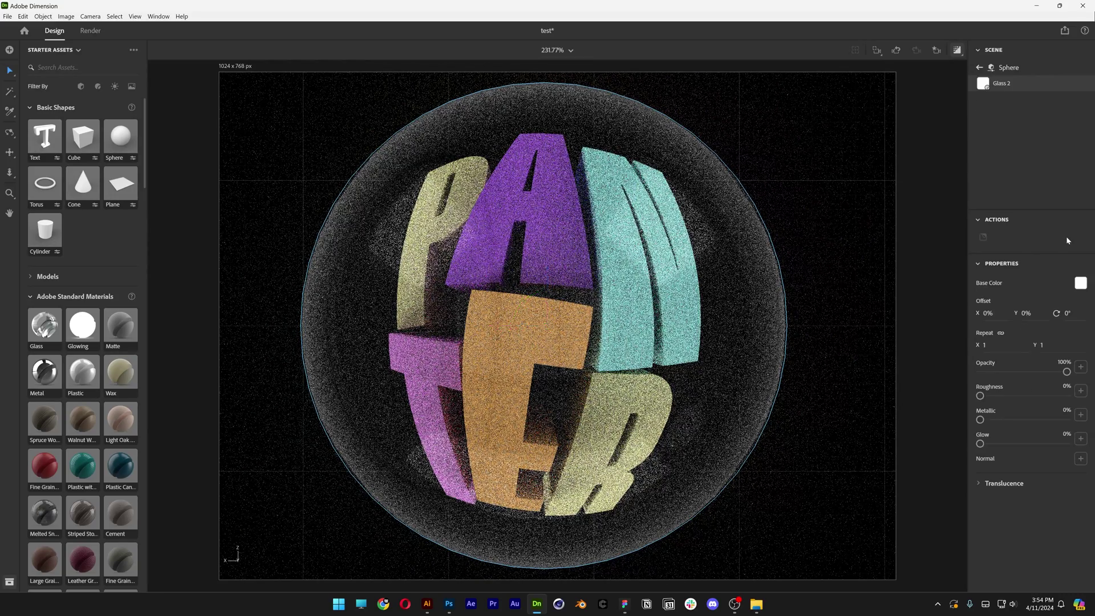
click(977, 484)
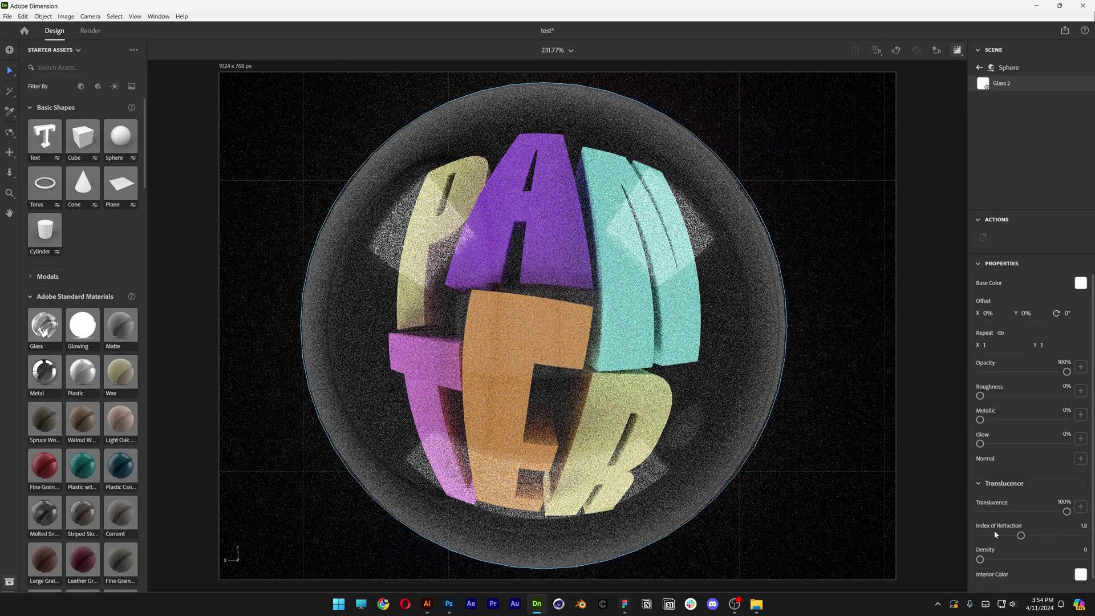
drag(1021, 537, 1013, 537)
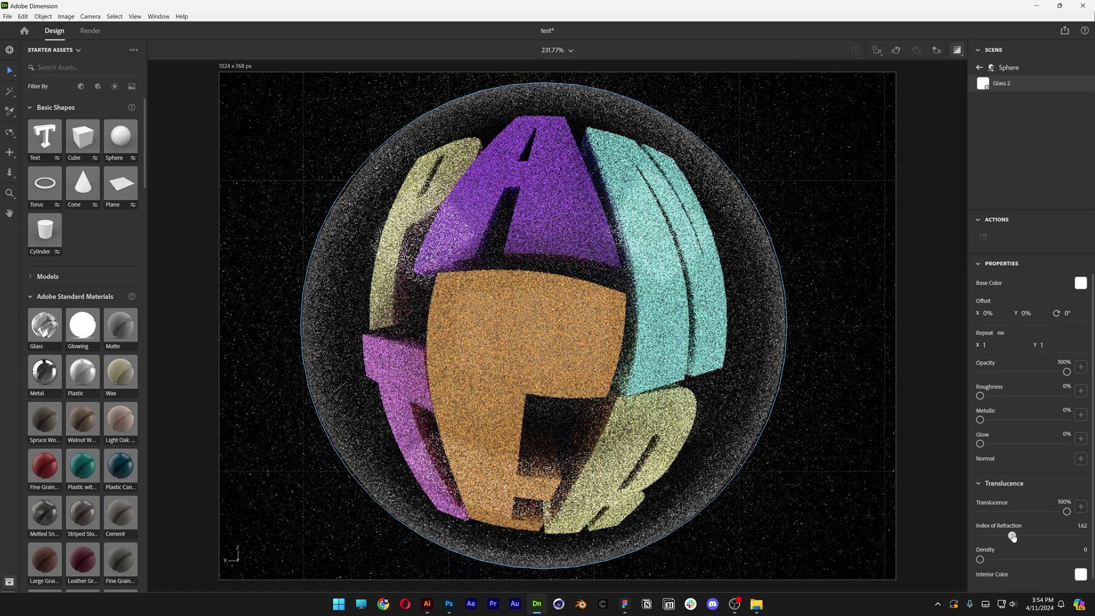
click(924, 453)
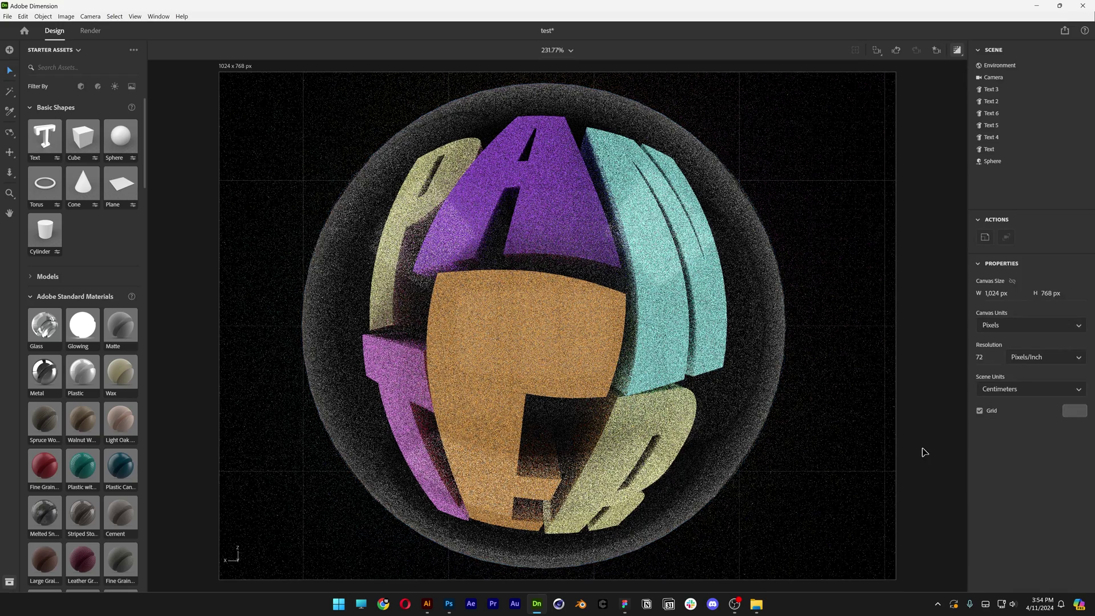